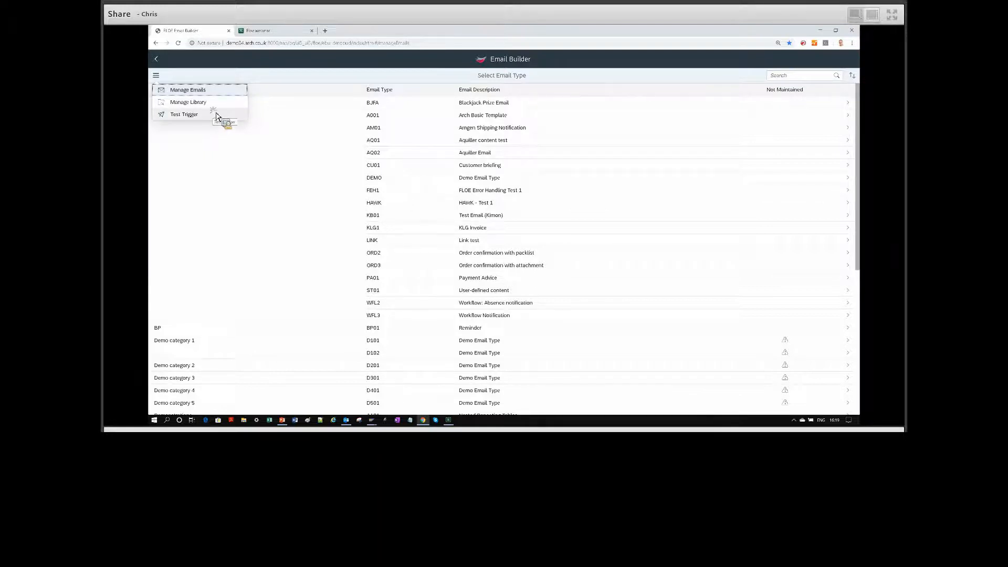
Open the library of content blocks and search it for "banner".
click(220, 107)
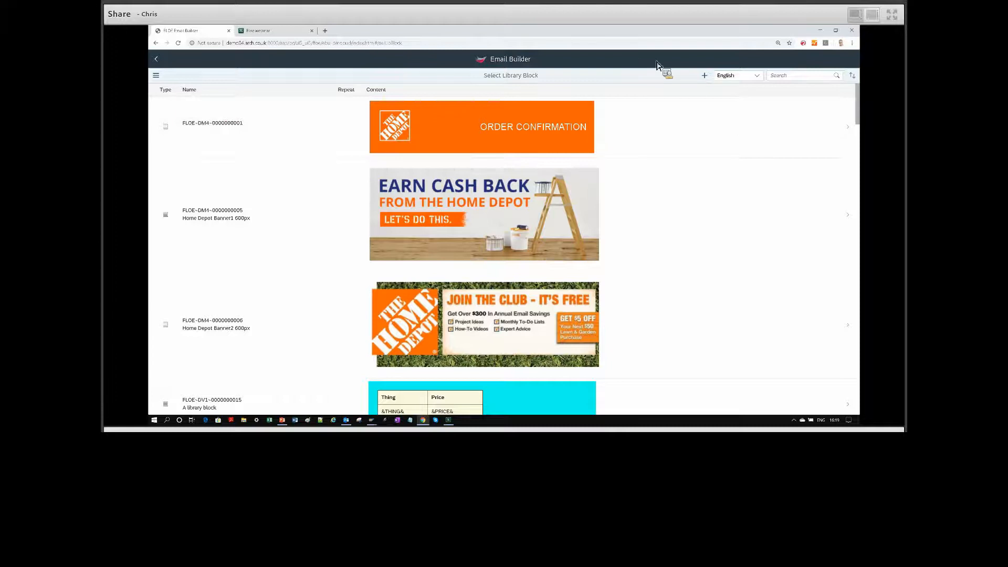
click(781, 79)
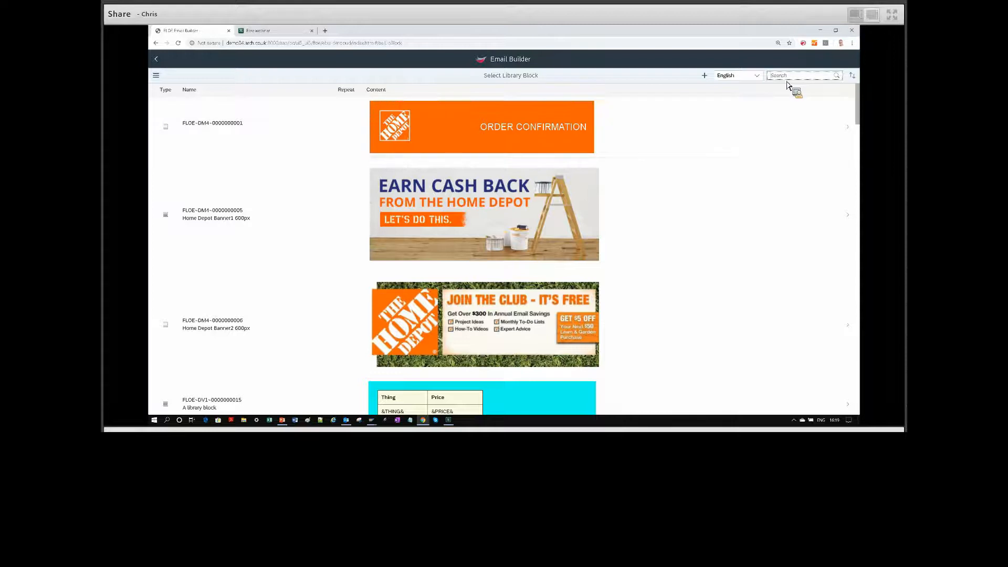
text(ba)
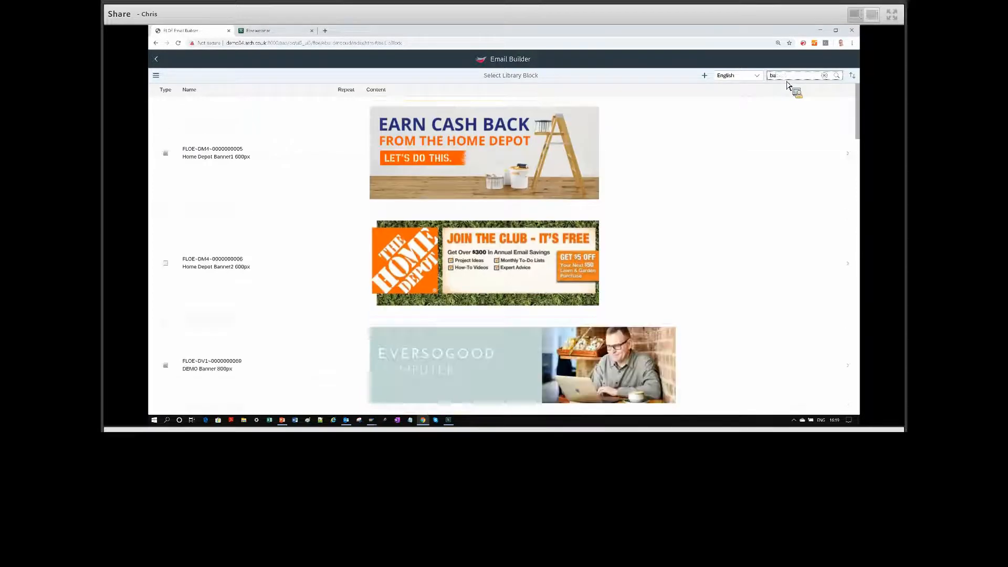
text(nner)
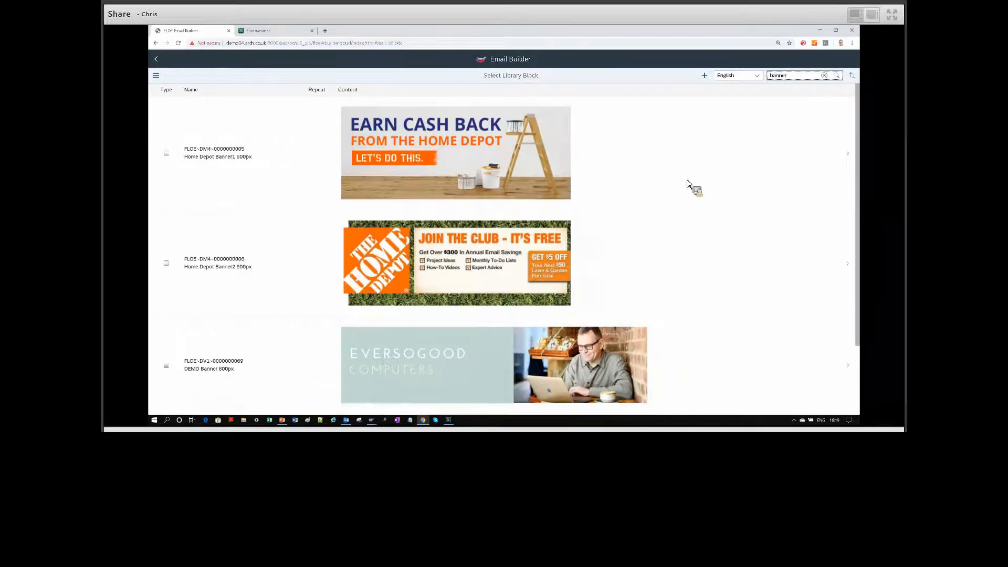
scroll(687, 184, down, 3)
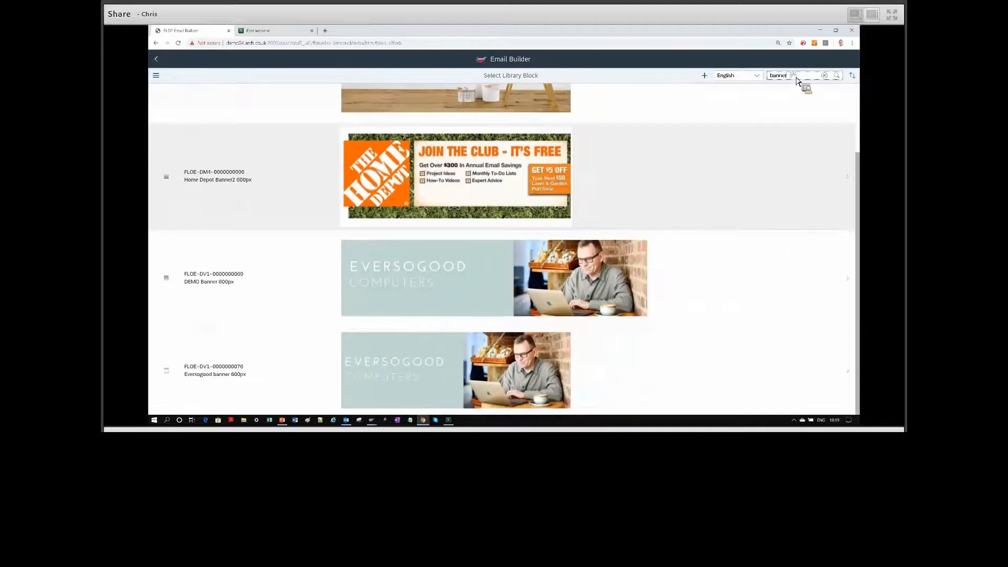
scroll(806, 92, up, 3)
Search the library for "we" and open the "Welcome - main content" block for maintenance.
key(ctrl+a)
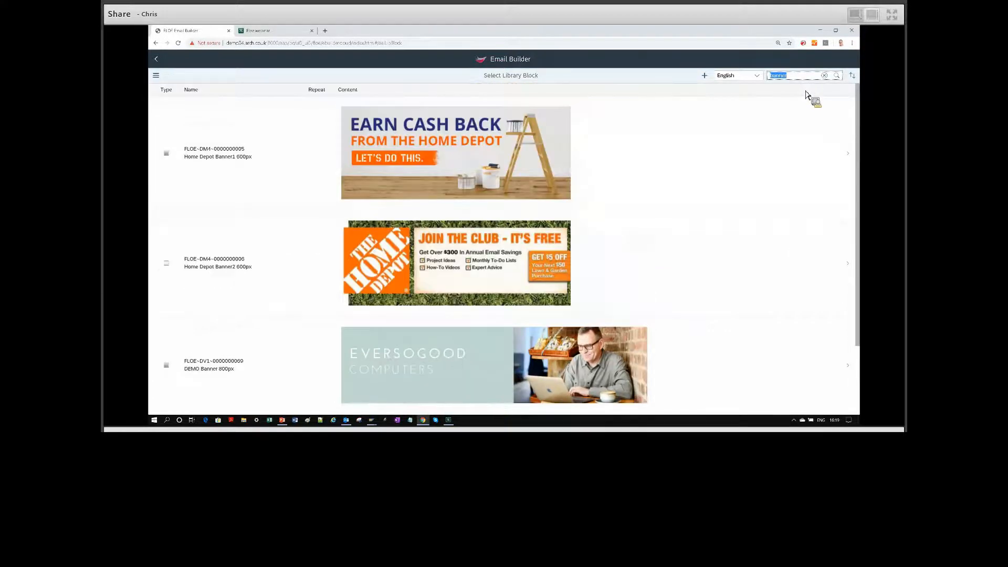
text(wle)
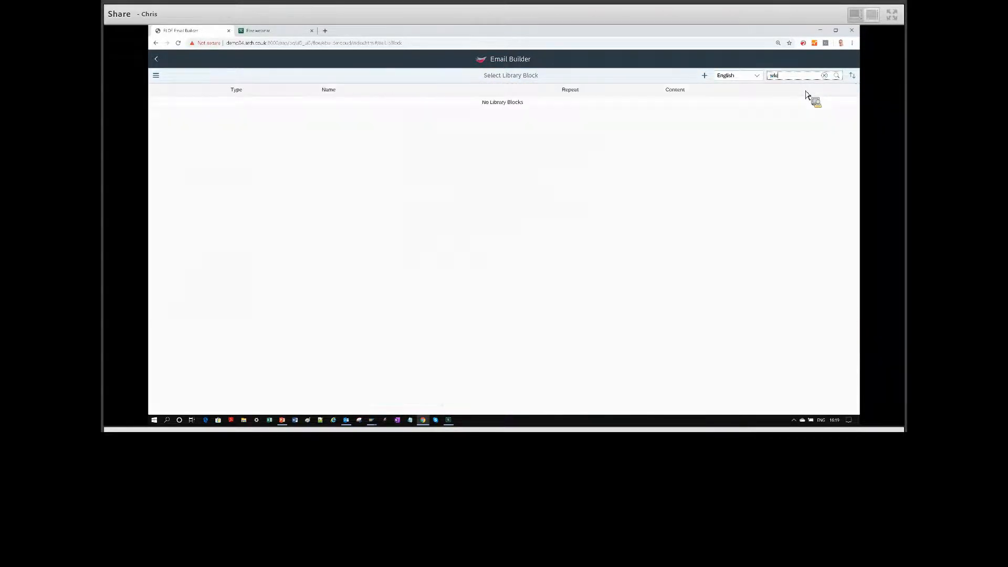
key(BackSpace)
key(BackSpace)
text(e)
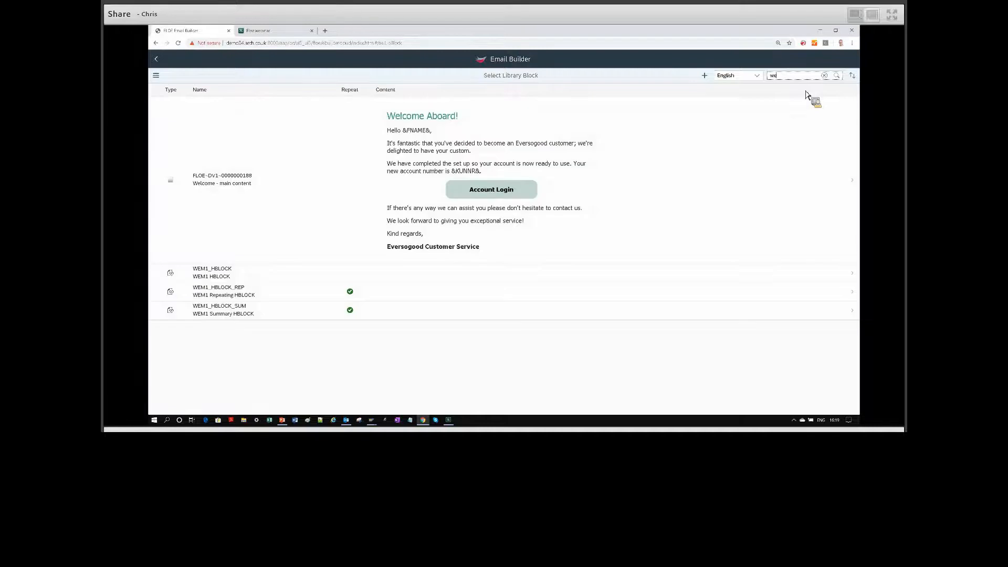
click(493, 145)
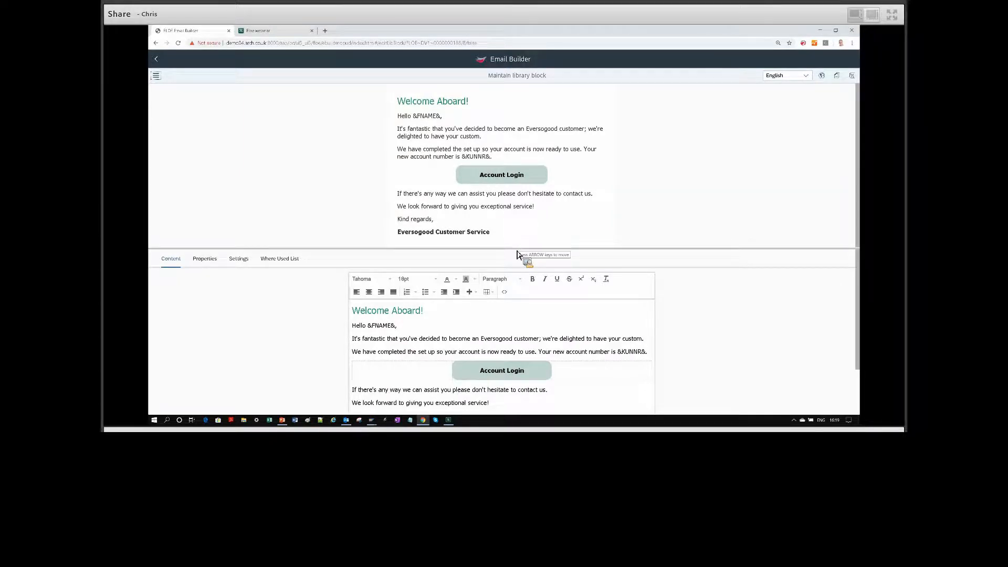
drag(518, 250, 530, 139)
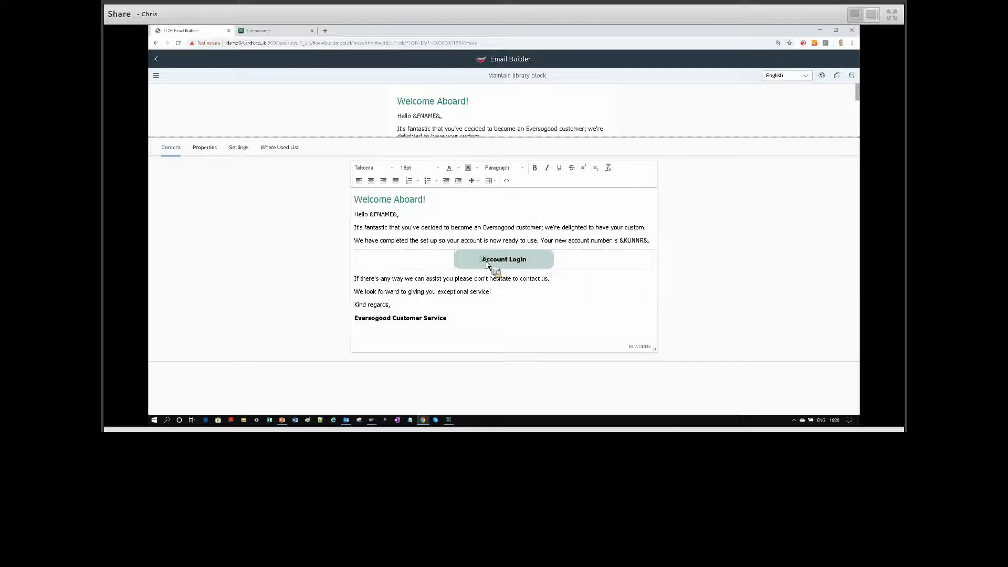
click(530, 262)
triple_click(529, 263)
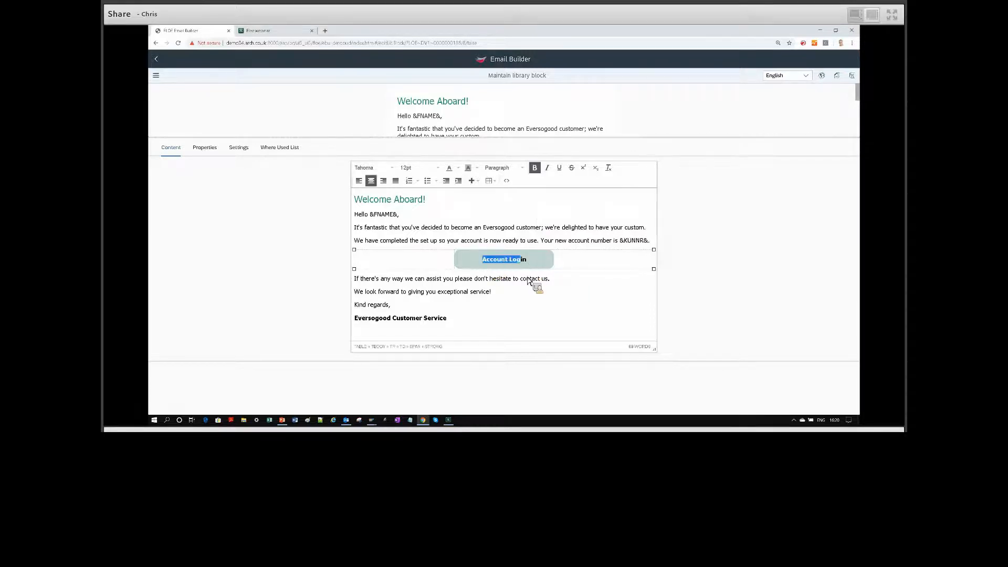
click(472, 181)
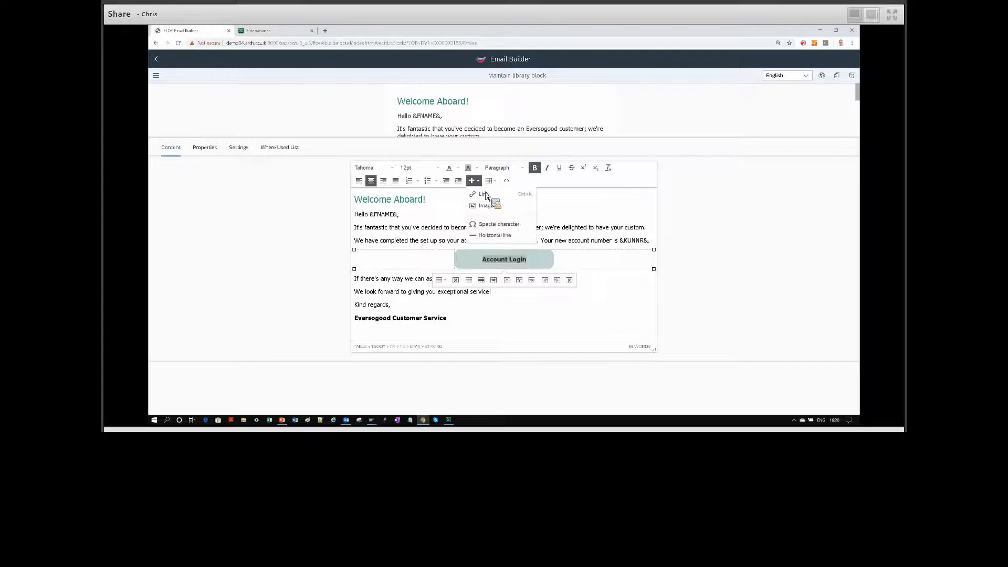
click(494, 207)
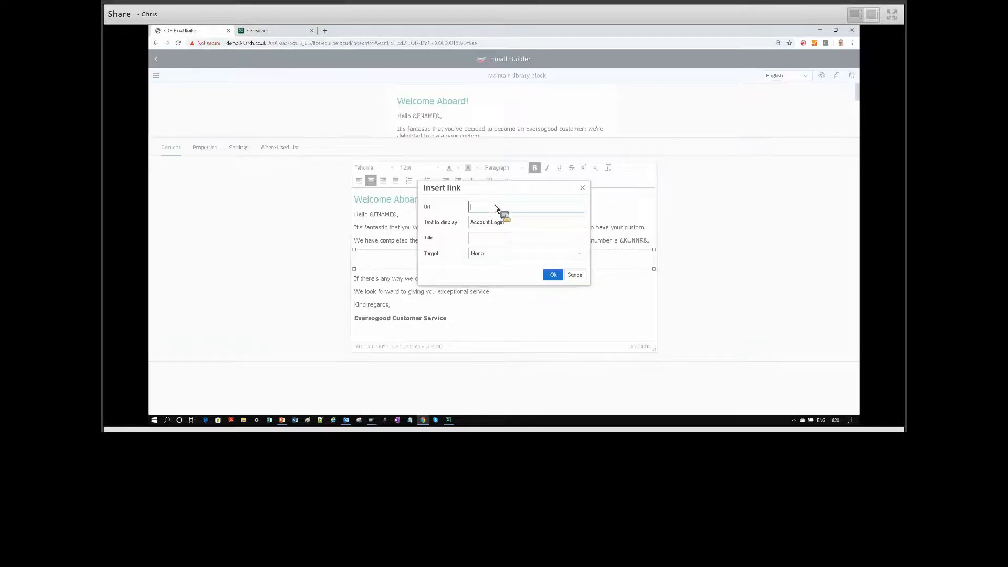
text(https://www.floe.com)
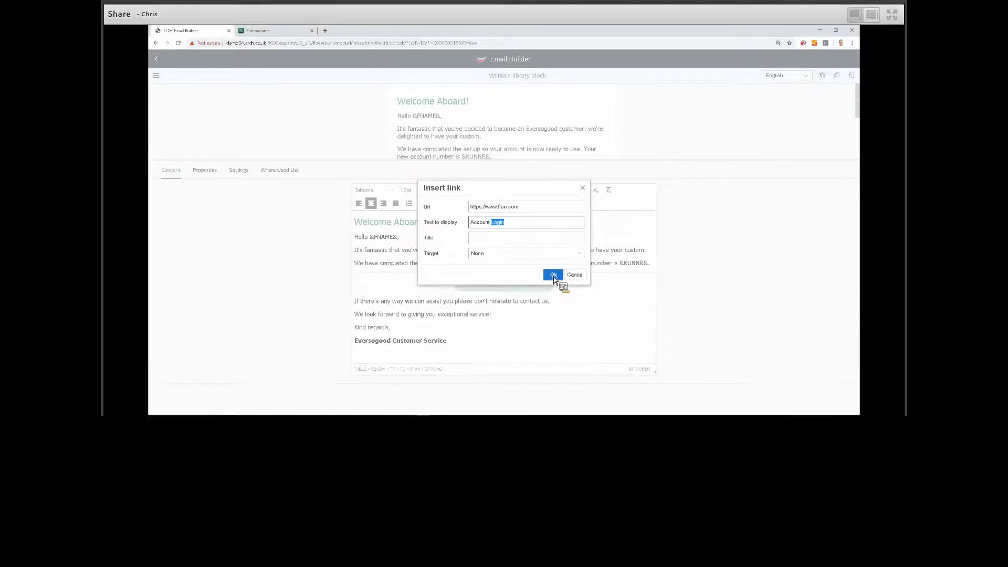
click(553, 275)
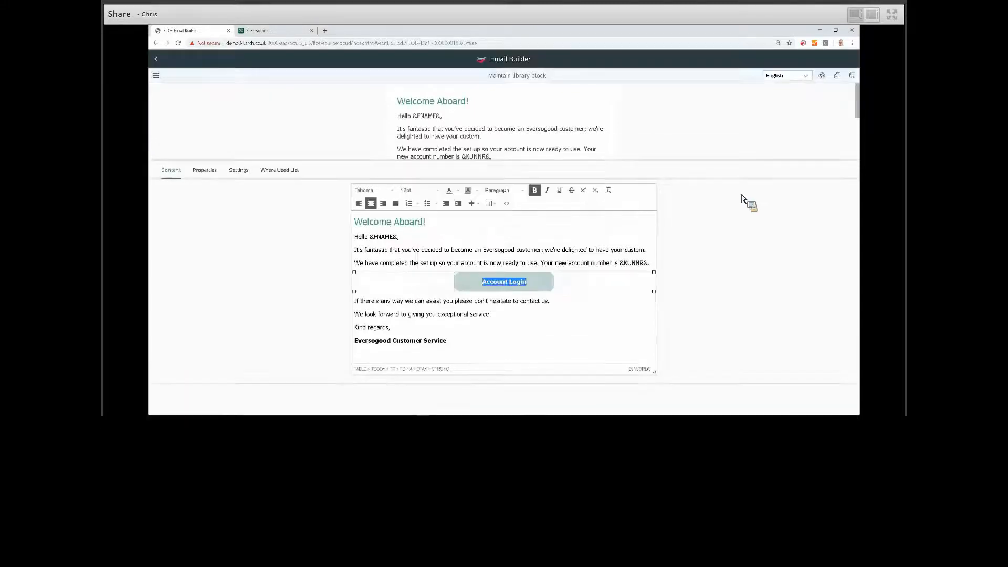
click(853, 76)
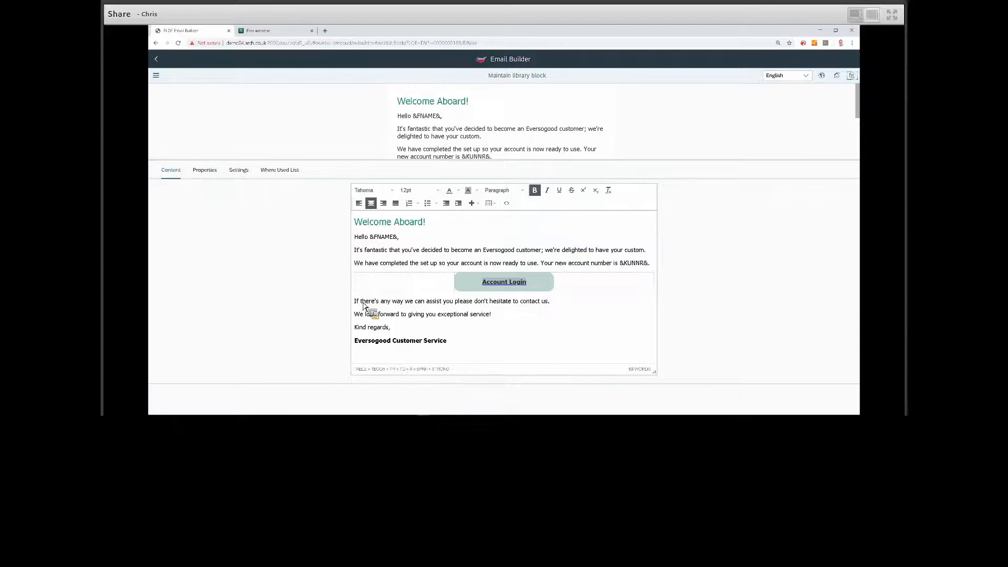
Review the welcome block's properties, settings and where-used list, and return to its content.
click(212, 174)
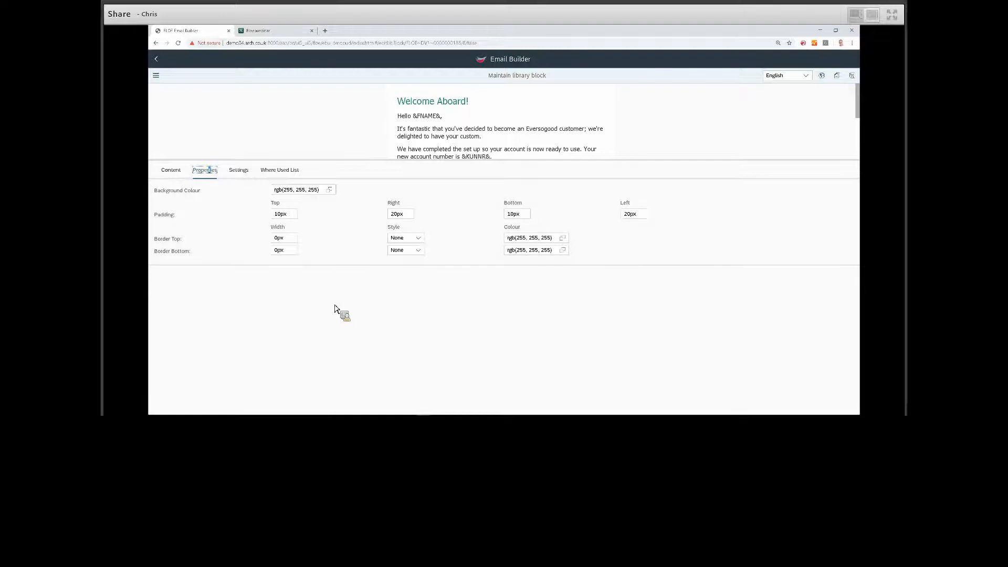
click(249, 172)
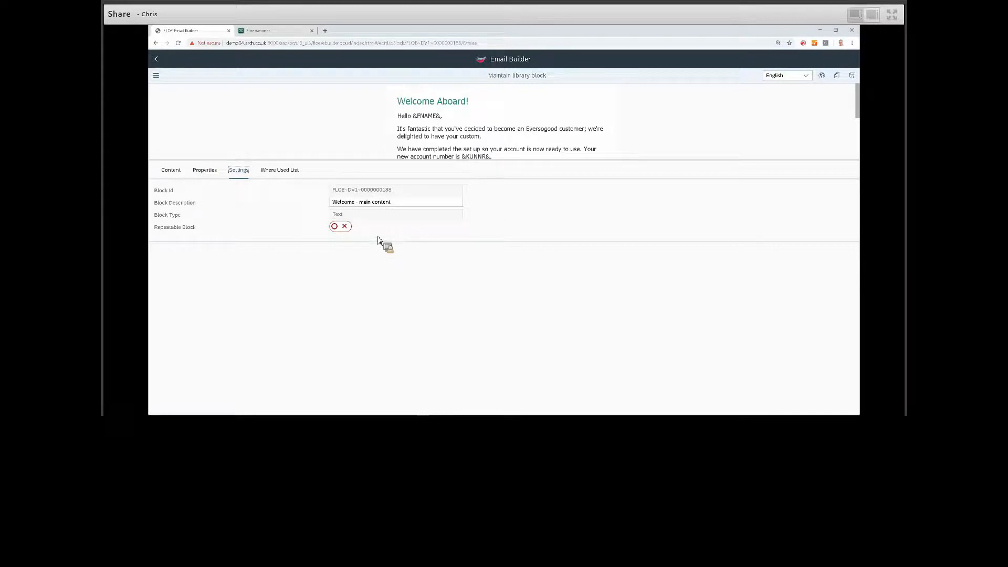
click(297, 171)
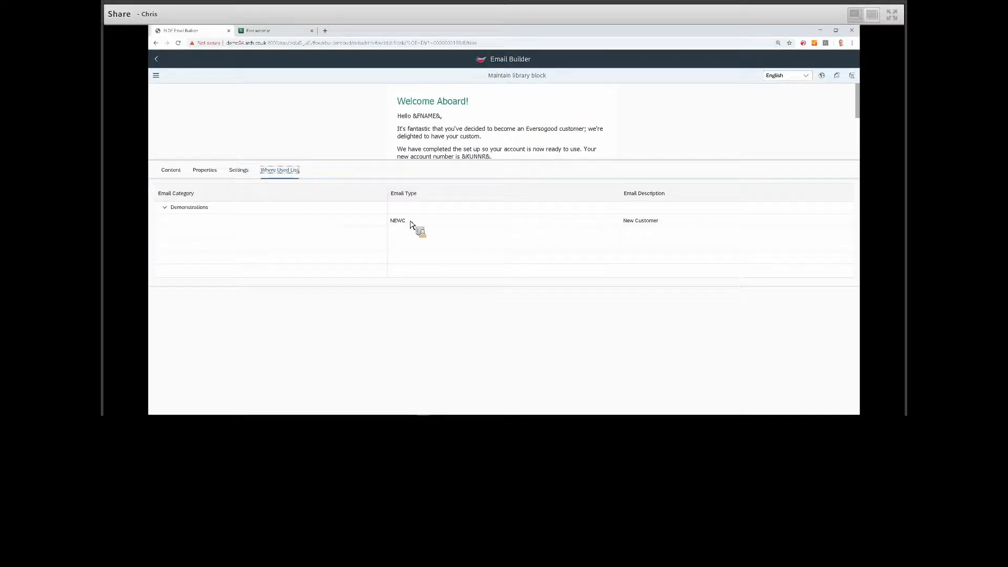
click(169, 173)
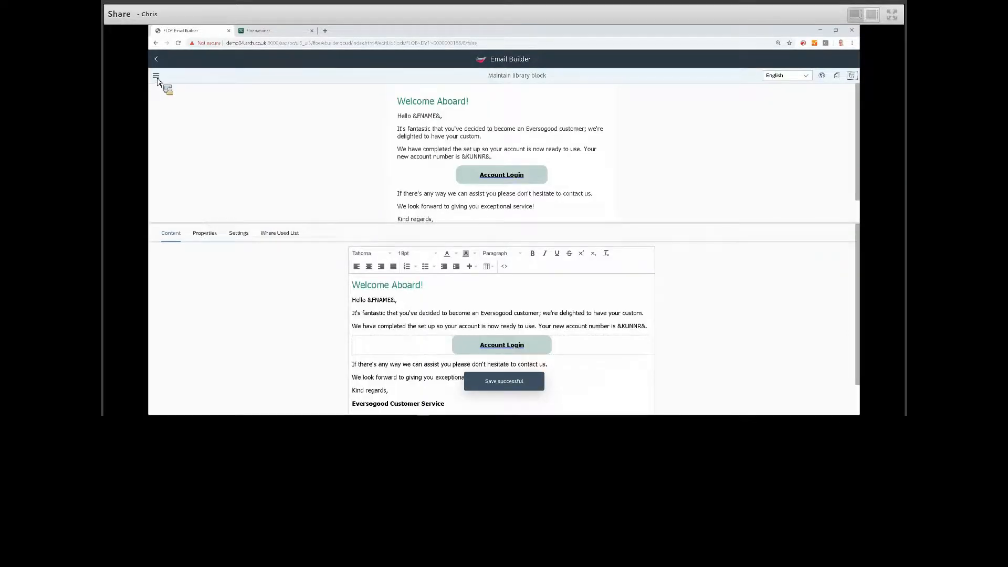
Open the D101 Demo Email Type from the email list using Floe Template 600px Wide in English.
click(156, 77)
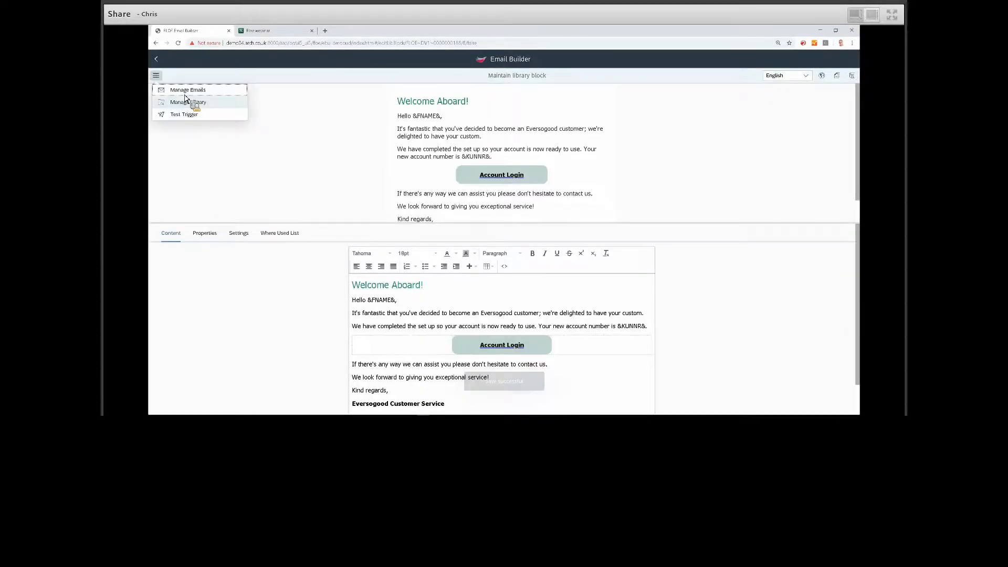
click(187, 93)
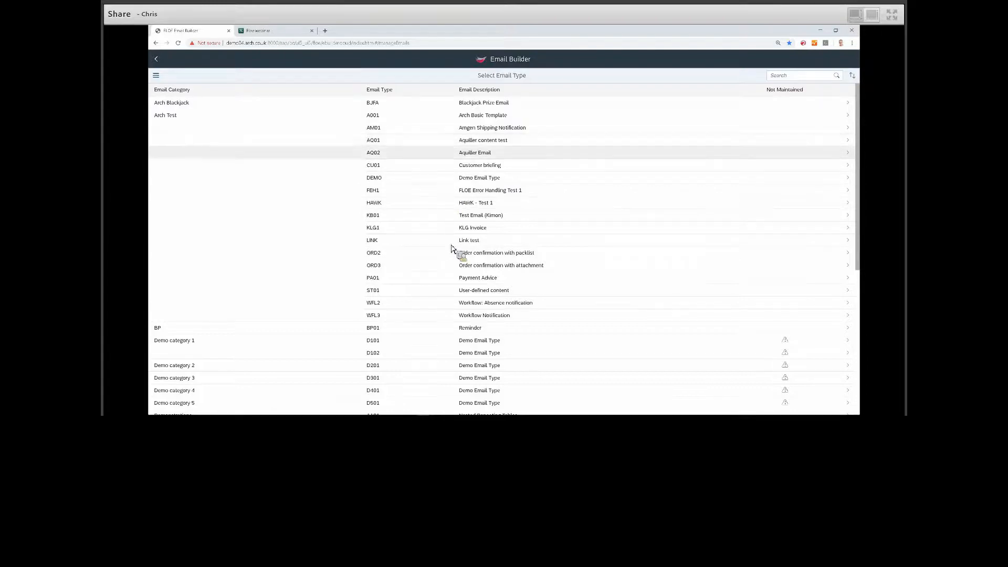
click(442, 340)
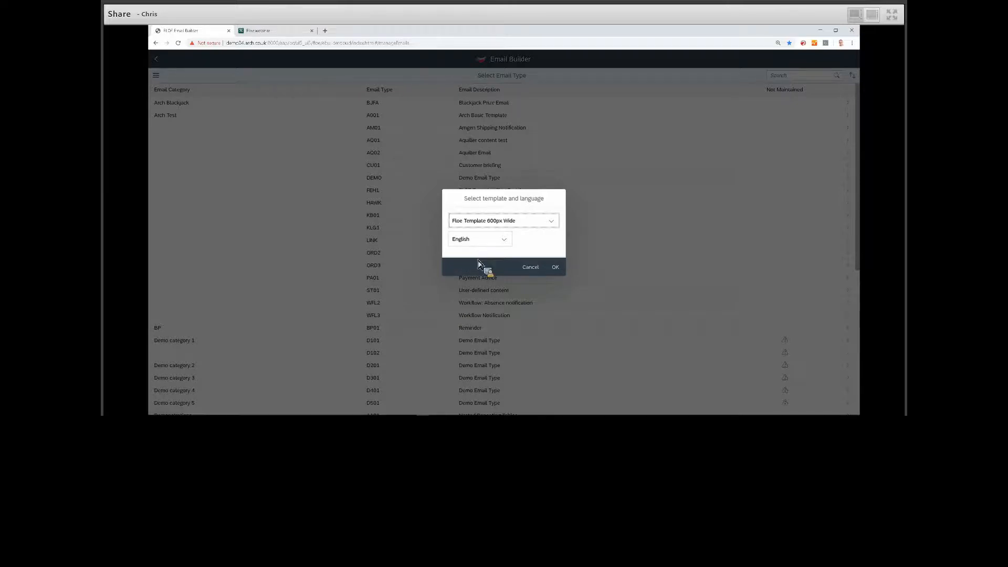
click(553, 223)
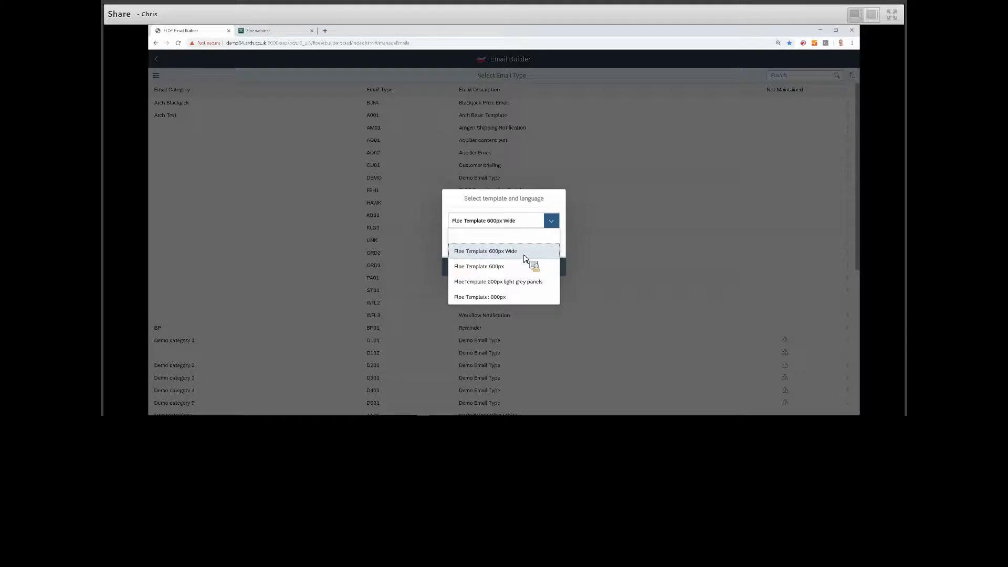
click(543, 255)
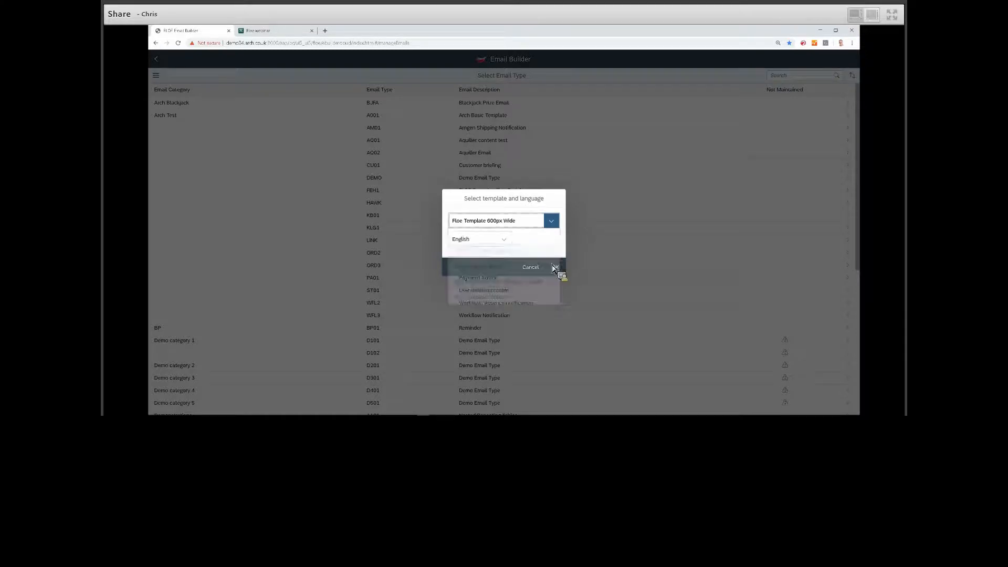
click(556, 268)
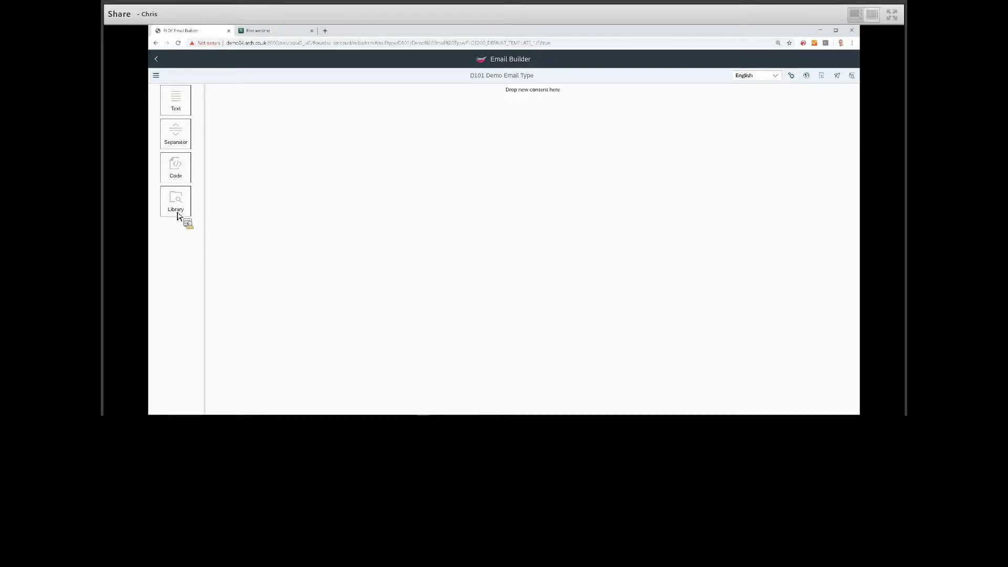
Add the "Welcome to Eversogood" header block from the library to the empty email.
drag(177, 208, 521, 96)
scroll(533, 176, down, 10)
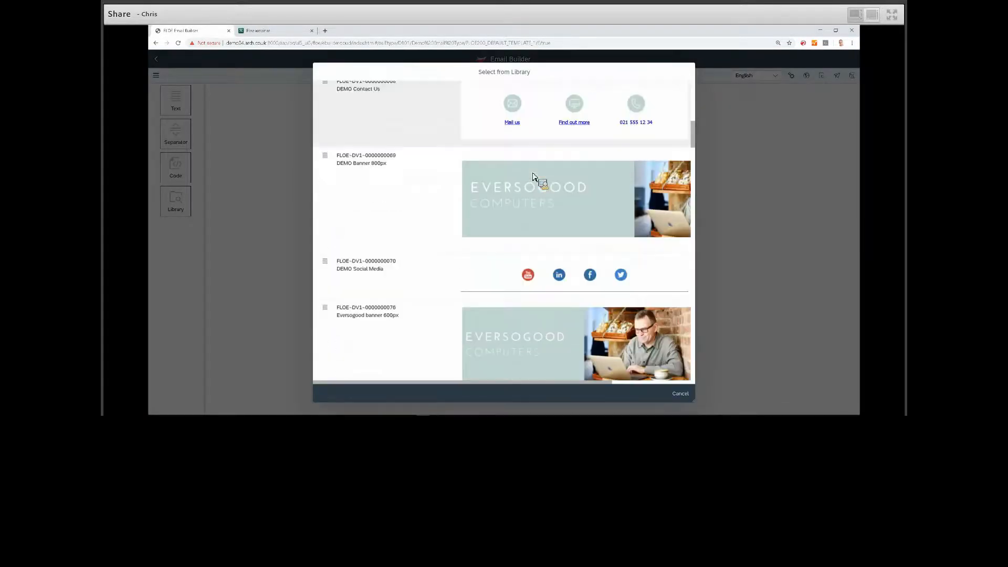
scroll(533, 176, down, 10)
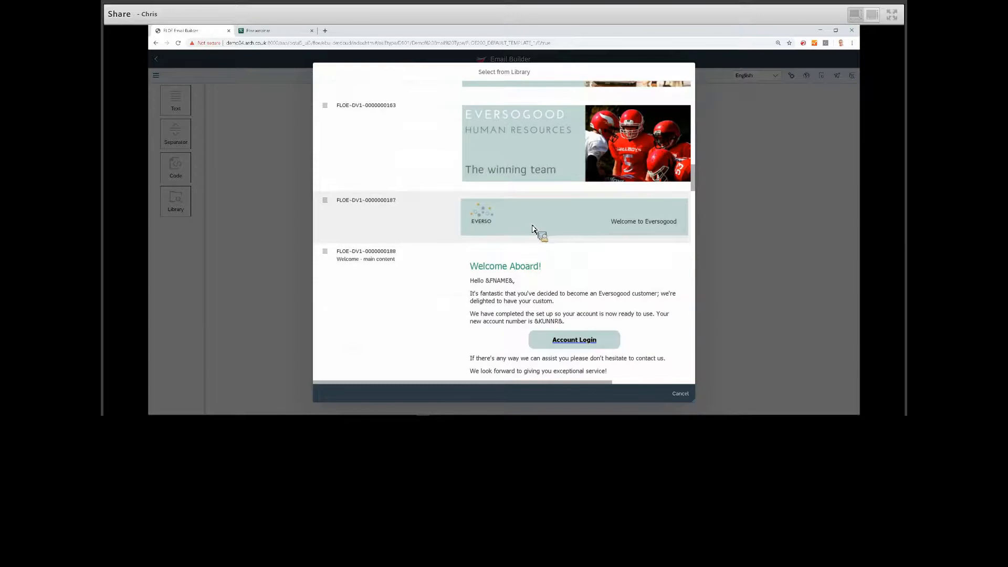
click(532, 229)
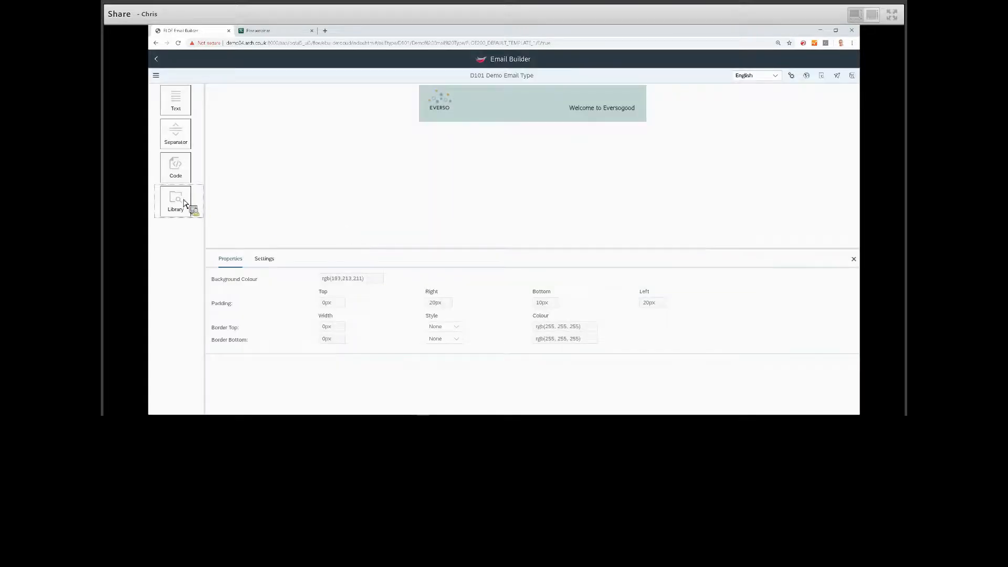
Add the "Welcome - main content" library block below the header.
drag(457, 124, 524, 194)
scroll(523, 195, down, 10)
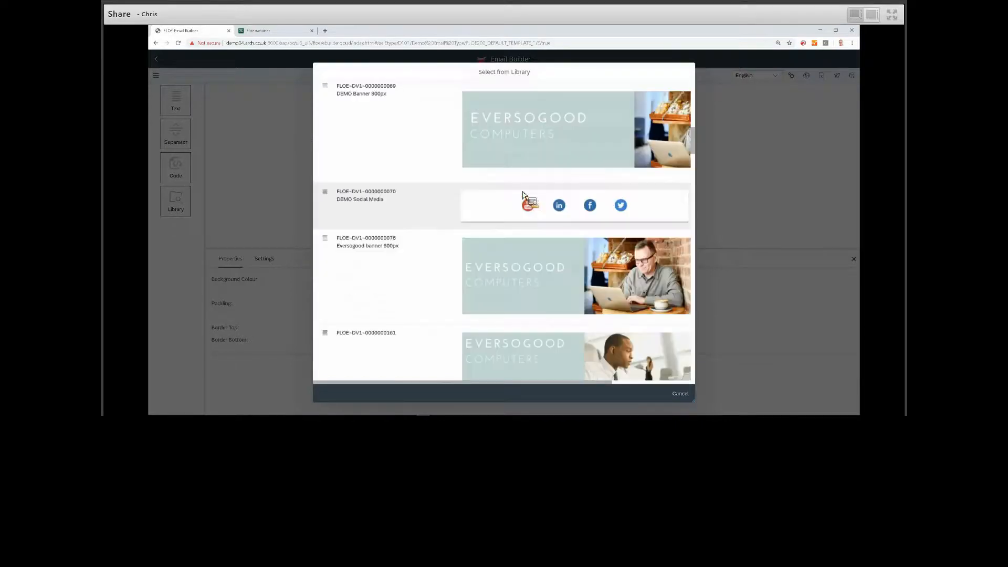
click(625, 221)
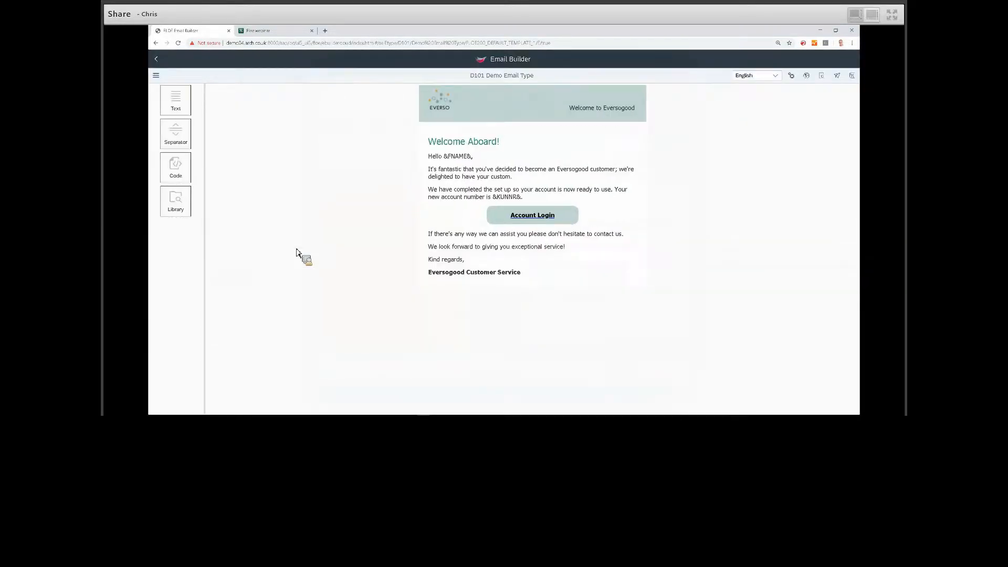
Add the Eversogood Customer Service "We're here to help" banner from the library below the welcome text.
mouse_move(187, 210)
mouse_down()
mouse_move(495, 317)
mouse_move(501, 280)
mouse_move(513, 288)
mouse_move(506, 273)
mouse_up()
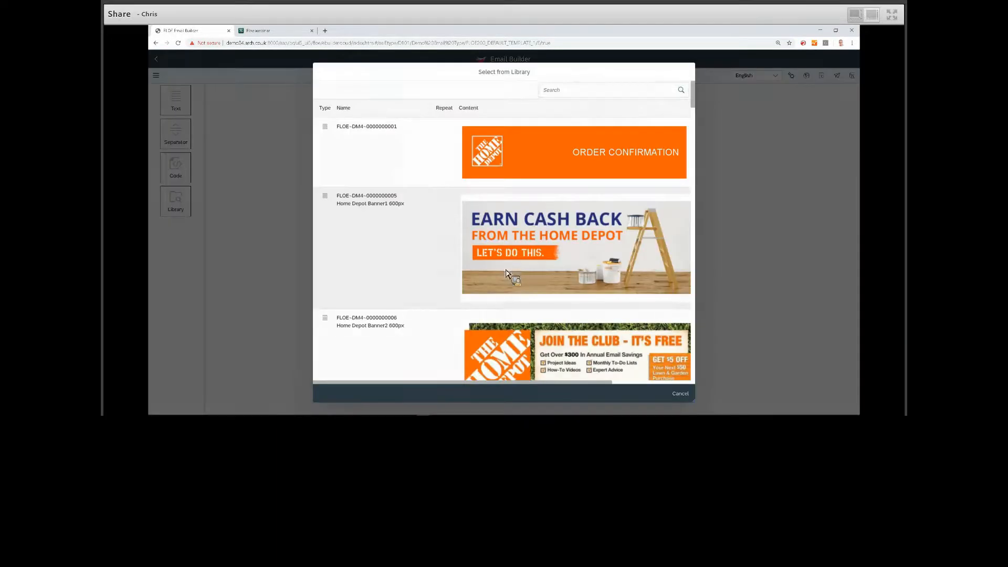
scroll(505, 273, down, 10)
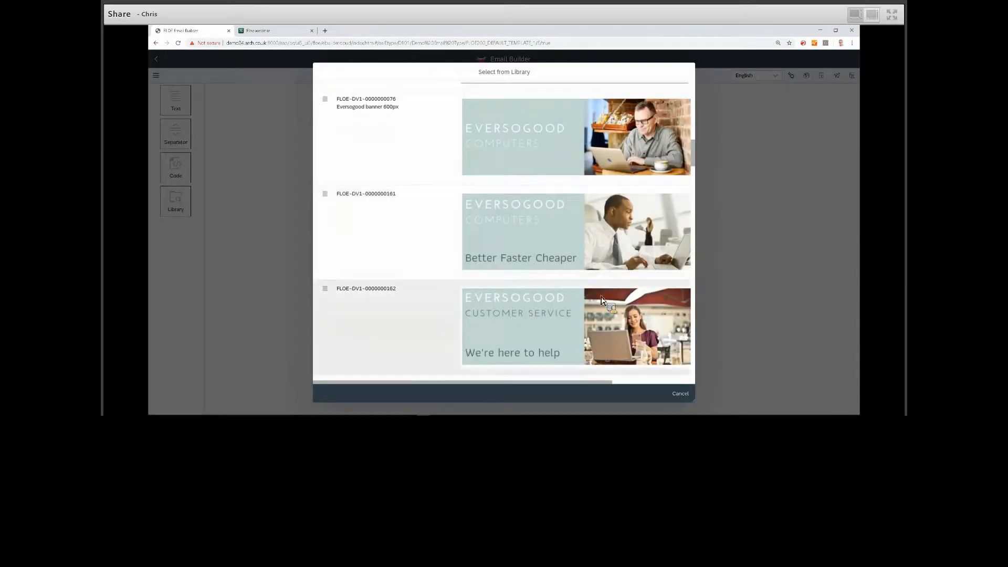
click(604, 298)
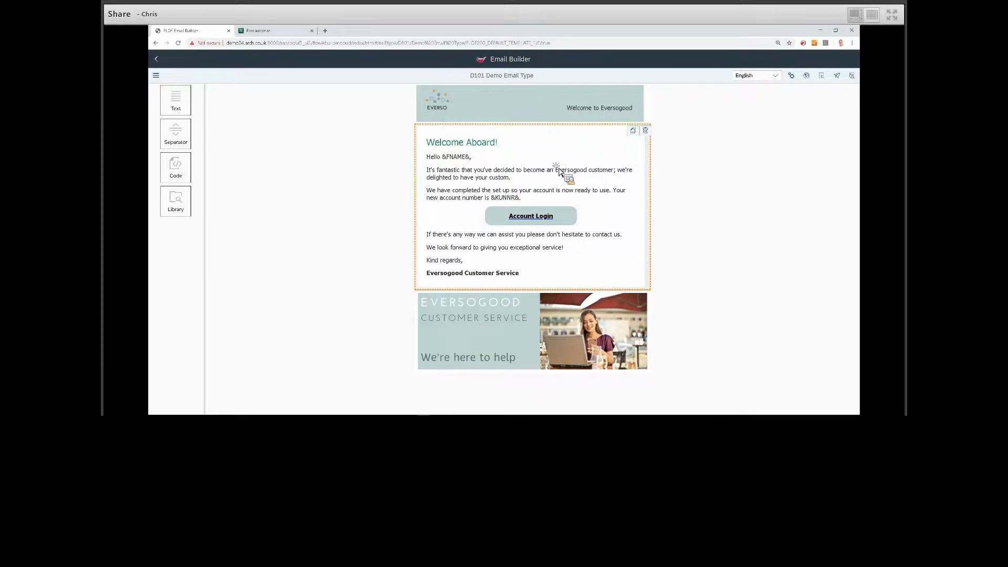
Make the Welcome Aboard block's content editable within this email through its settings, and show its content editor.
click(504, 192)
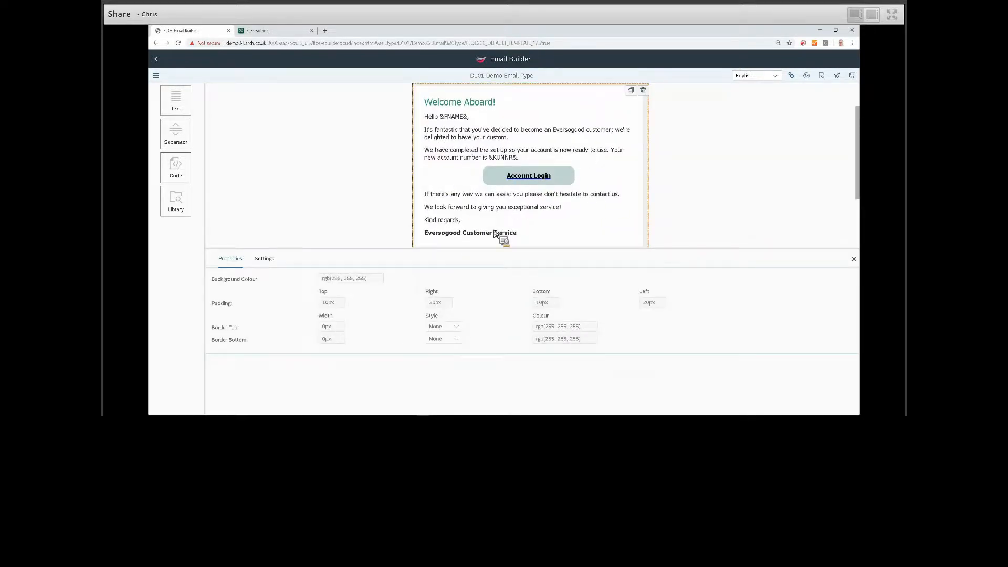
click(266, 259)
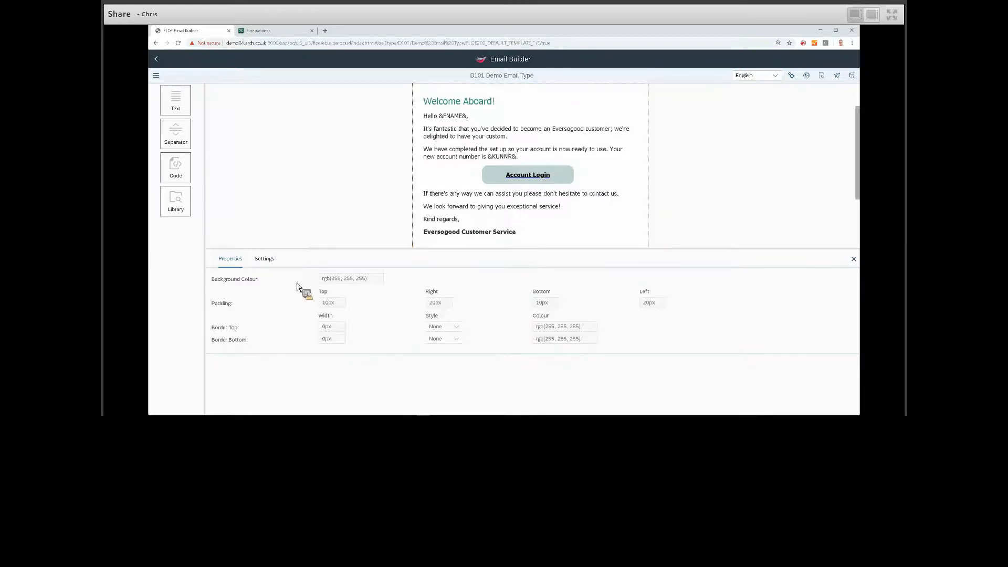
click(389, 327)
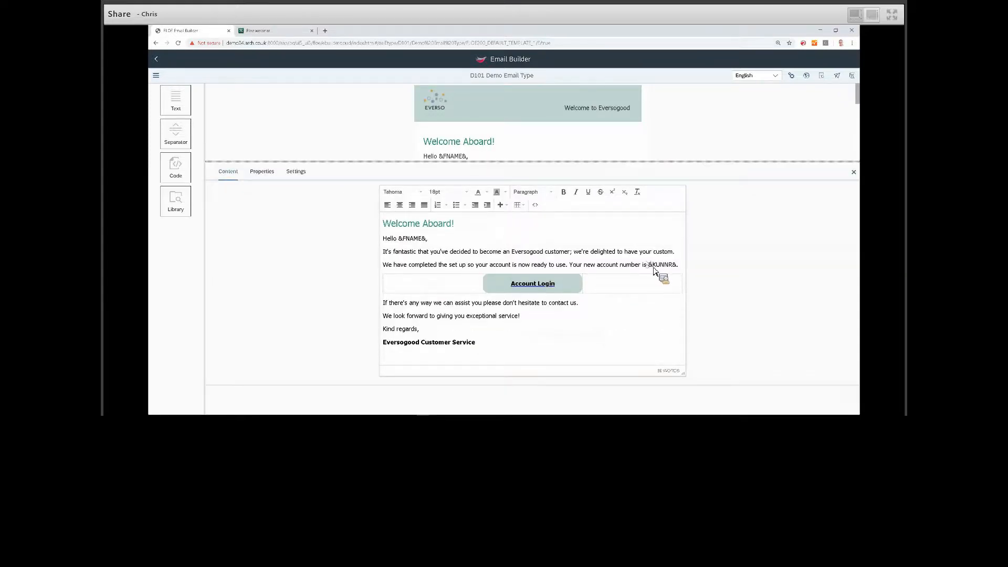
Make the &KUNNR& account number placeholder bold in the Welcome Aboard text, and save the email.
drag(677, 265, 649, 265)
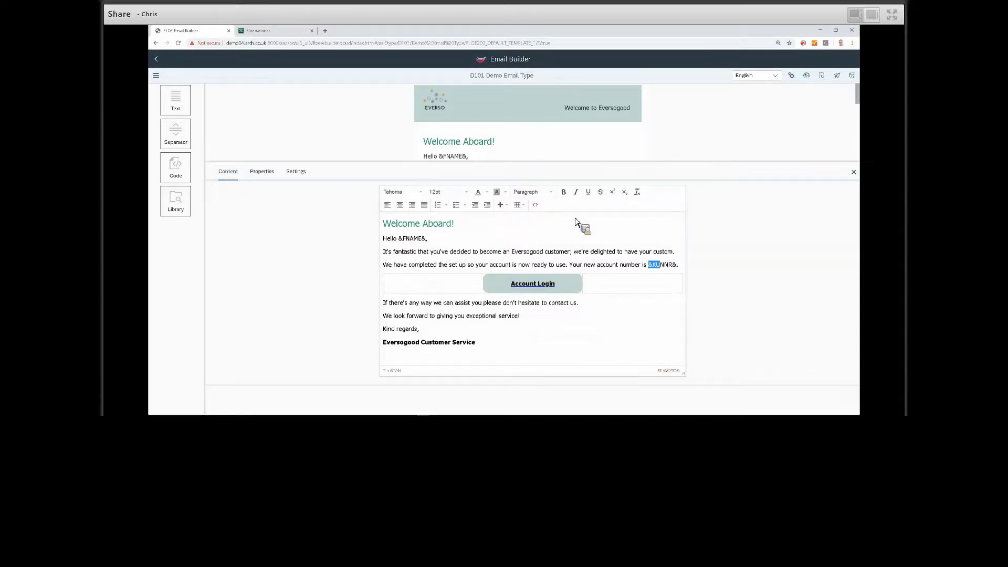
click(563, 192)
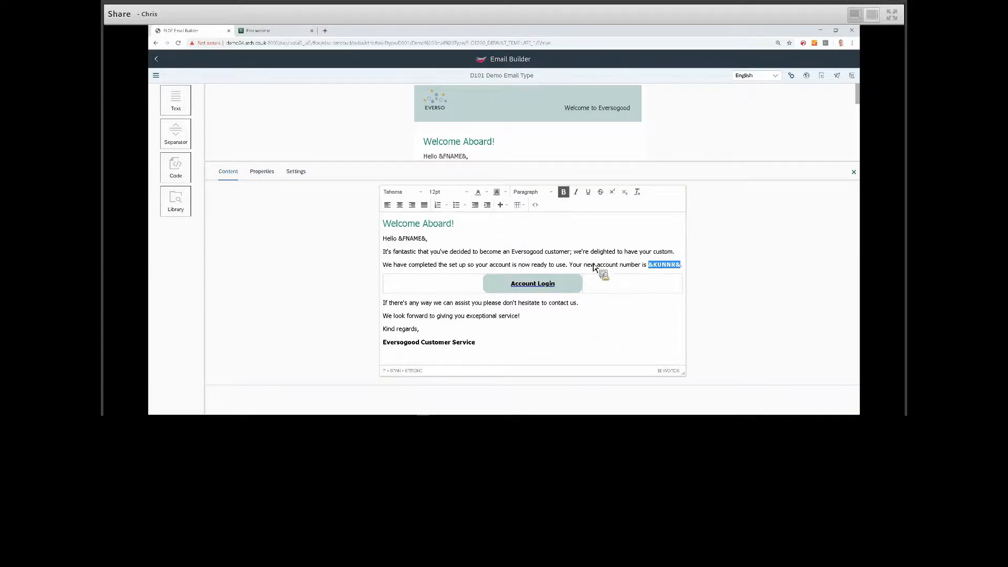
click(402, 264)
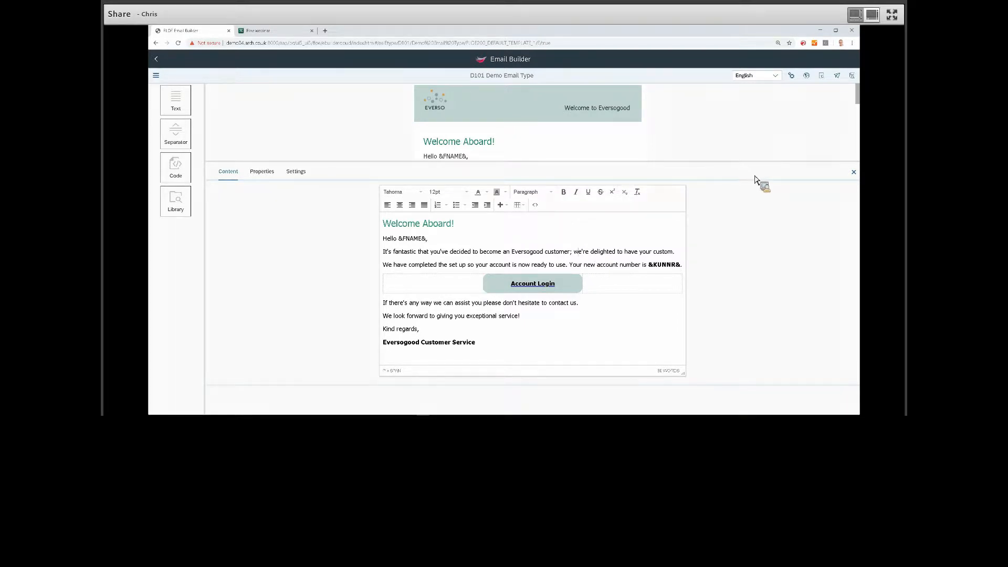
click(853, 76)
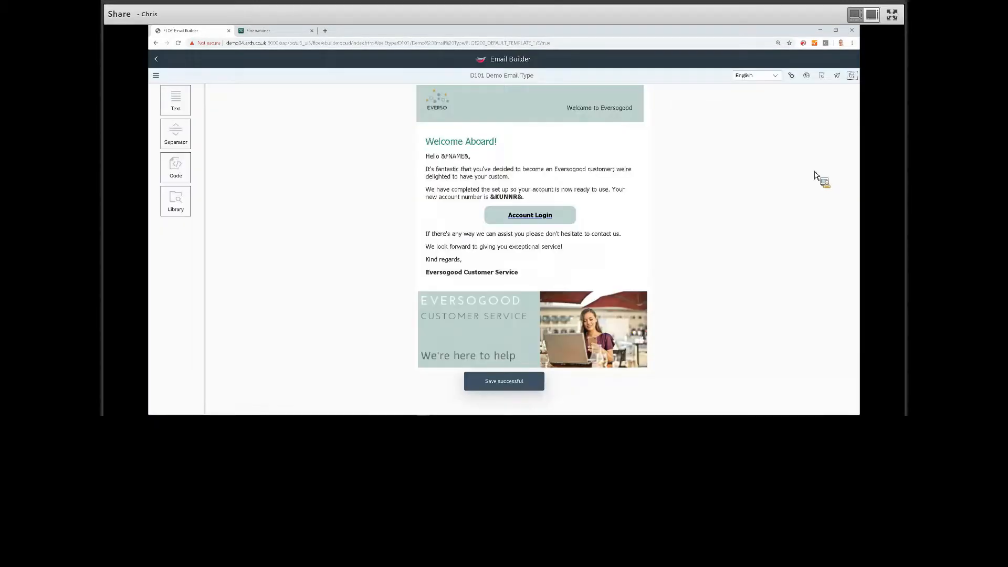
Review the email's general settings and the dialog for adding a language, leave without adding one, and save the email.
click(791, 76)
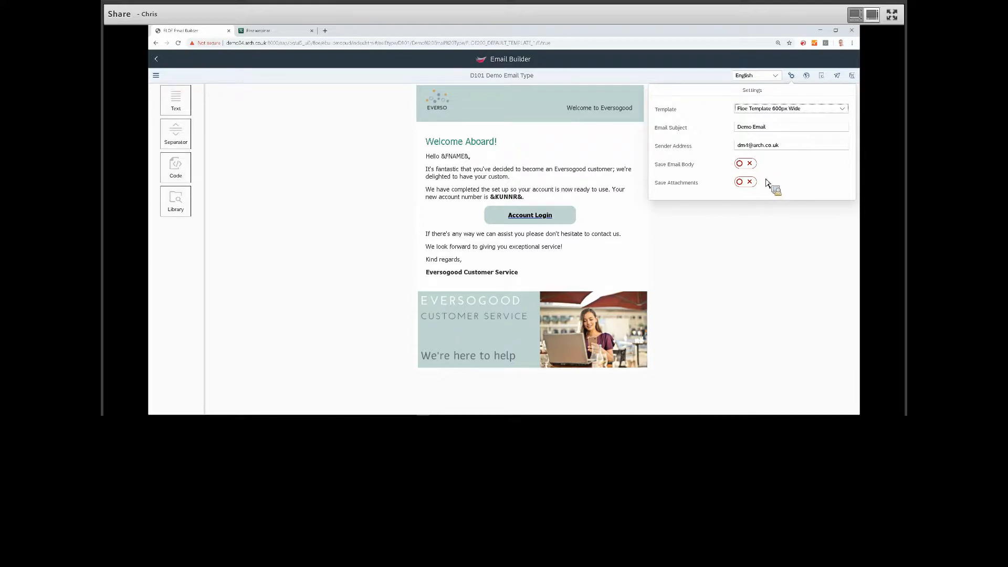
click(807, 75)
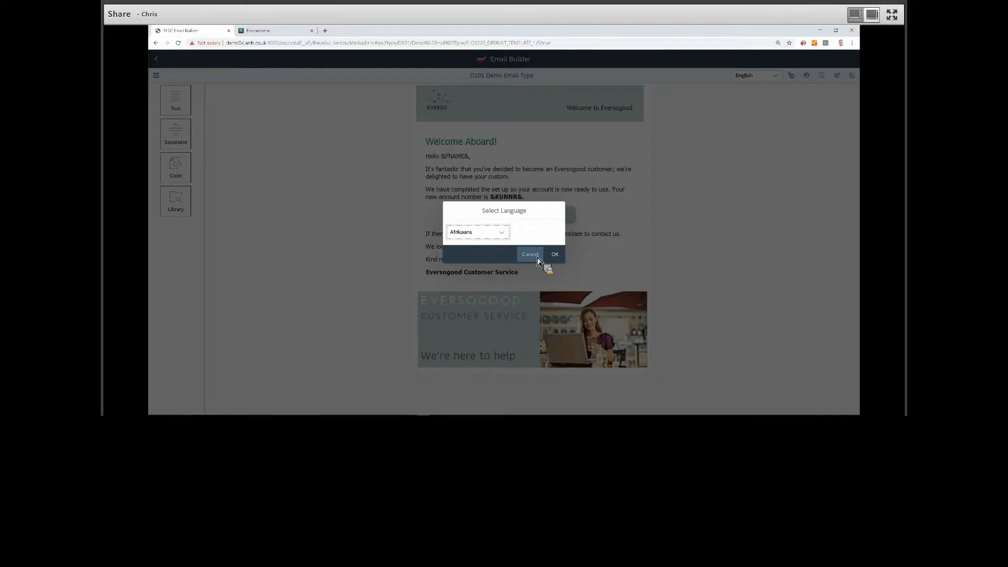
click(541, 257)
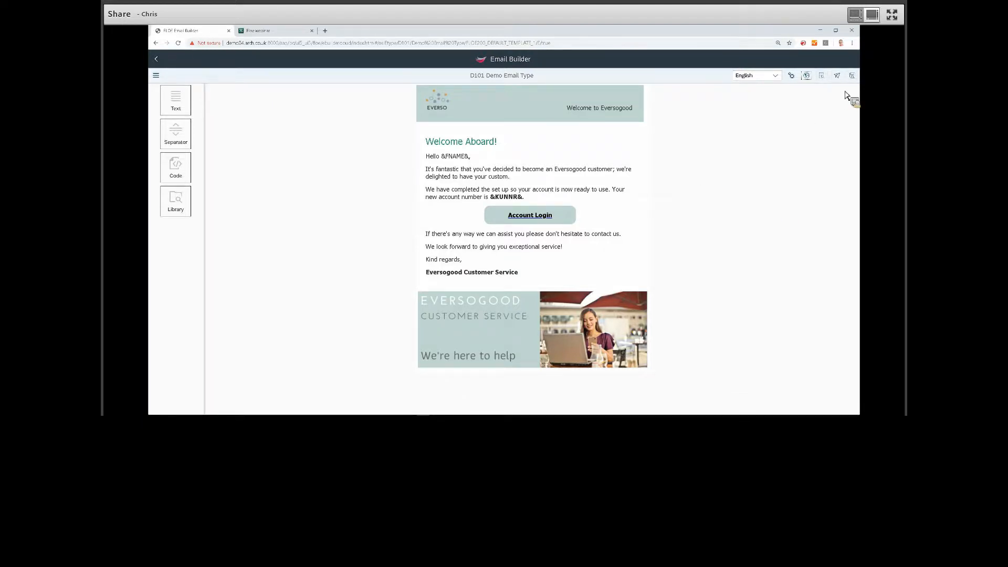
click(852, 77)
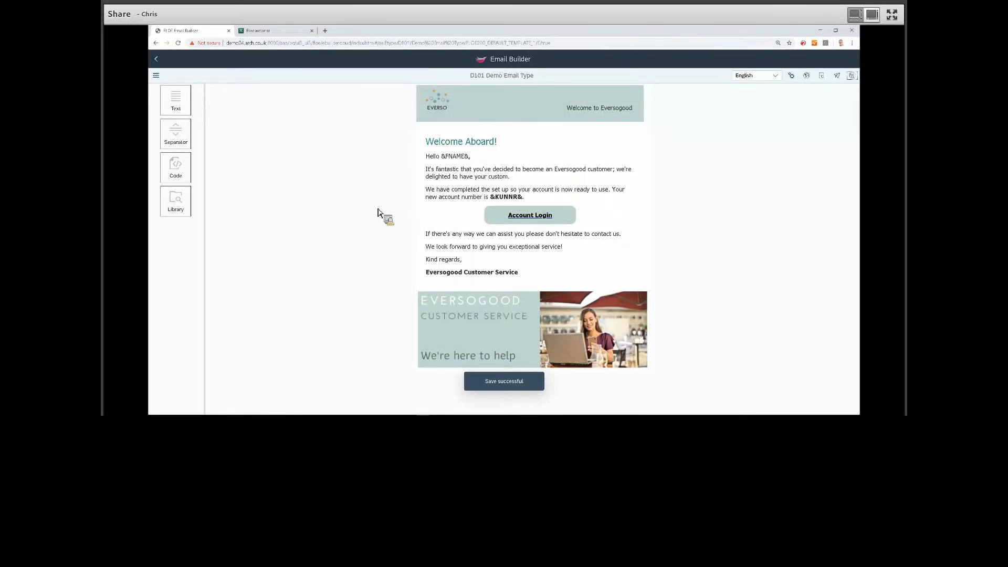
Return to the list of email types and open the ORD1 Sales Order Notification email.
click(157, 75)
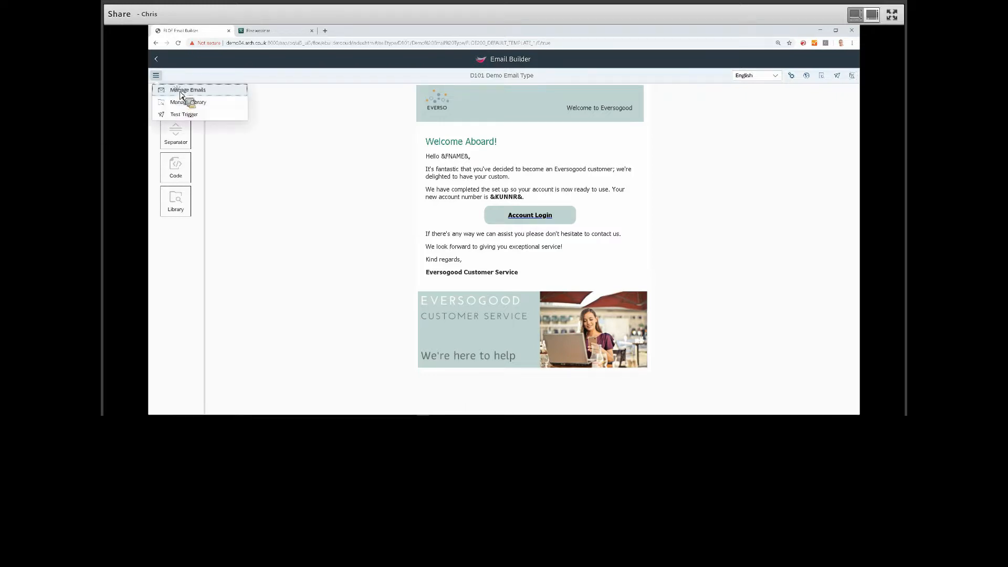
key(Return)
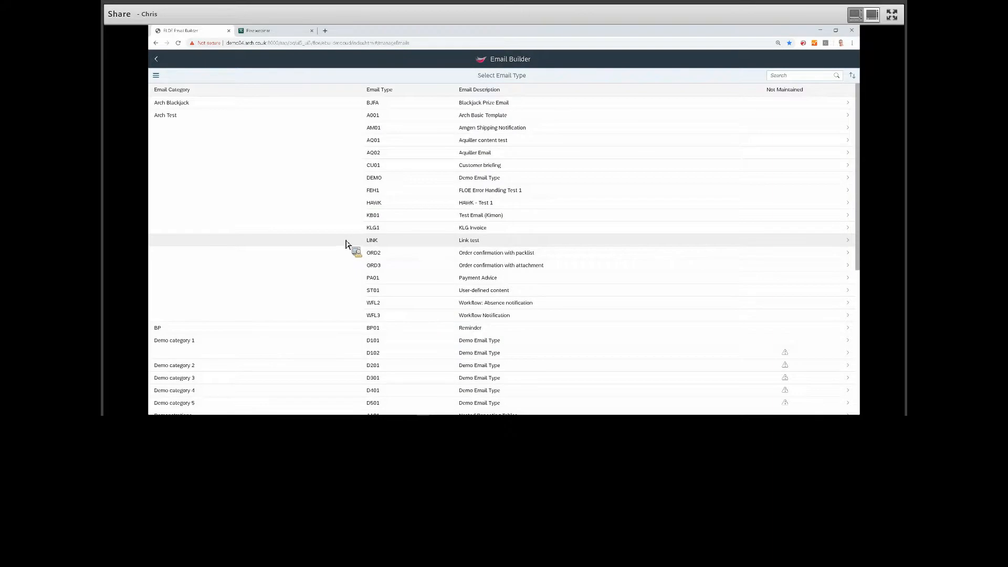
scroll(346, 244, down, 2)
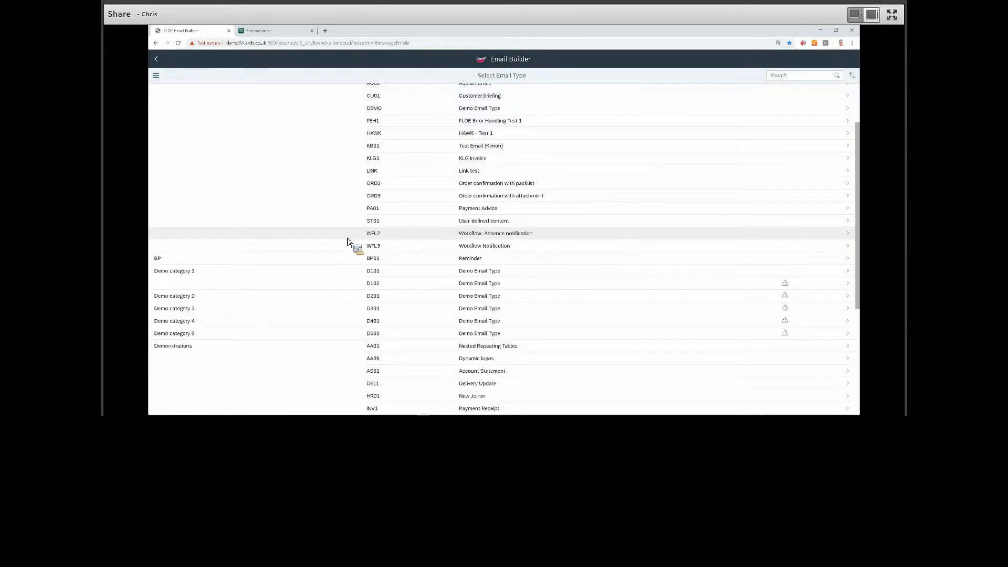
scroll(416, 274, down, 5)
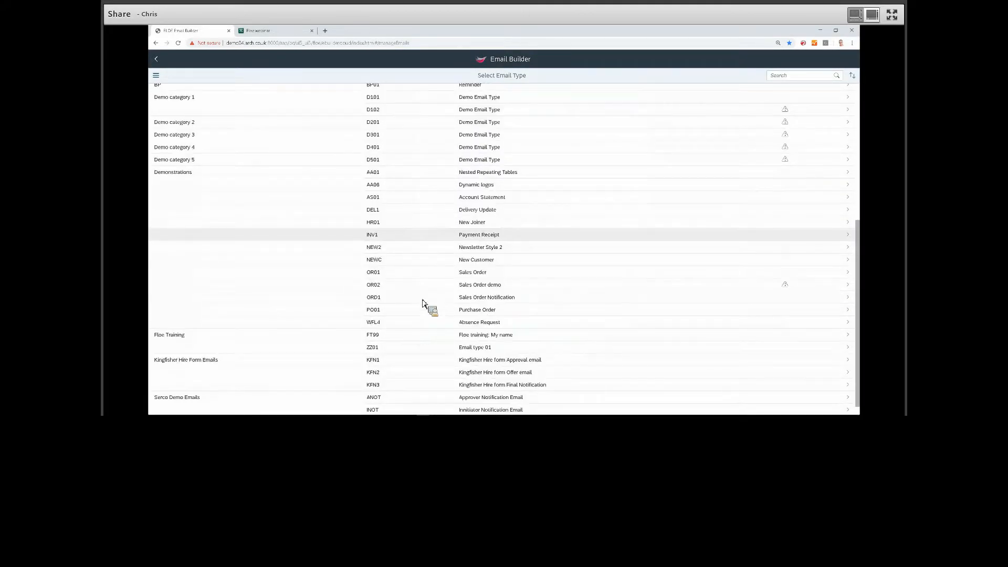
click(402, 298)
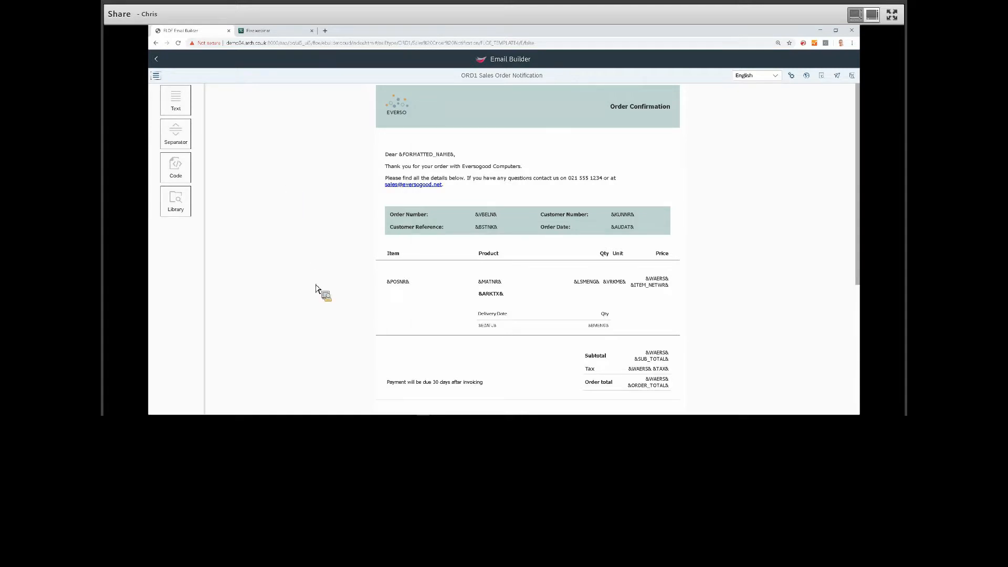
Examine the order header block's content and the line item block with its placeholders, and return to the email type list.
click(473, 226)
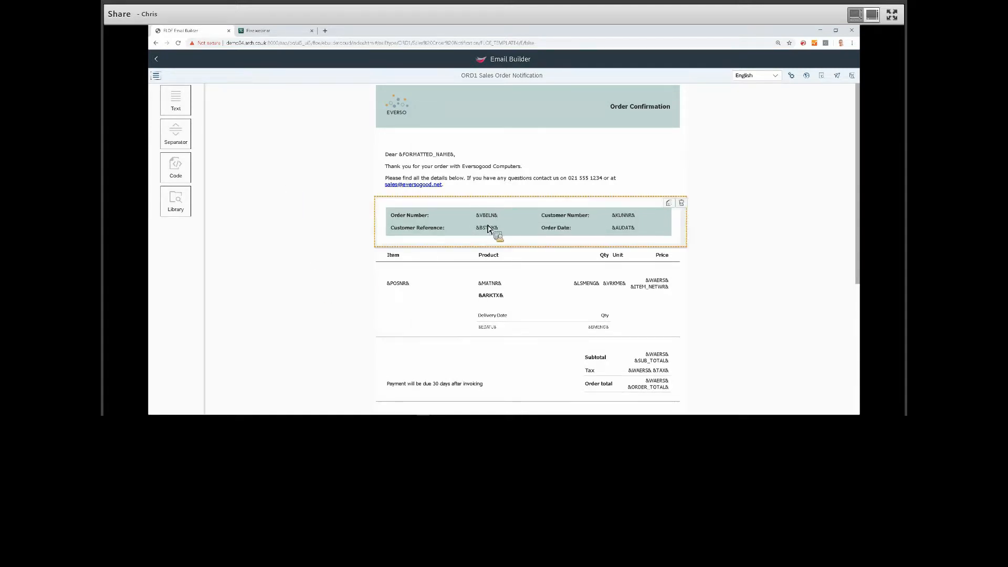
double_click(479, 239)
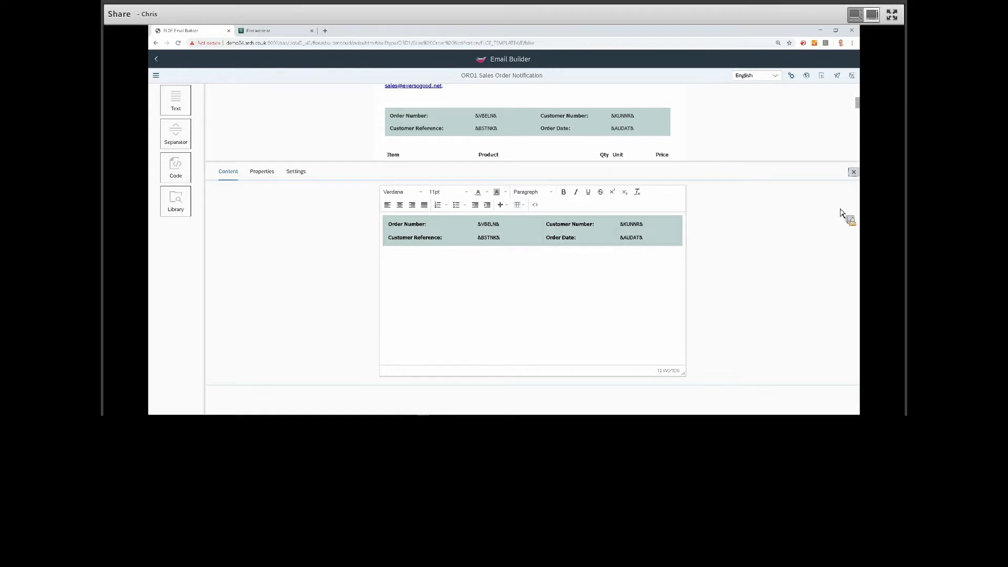
click(854, 173)
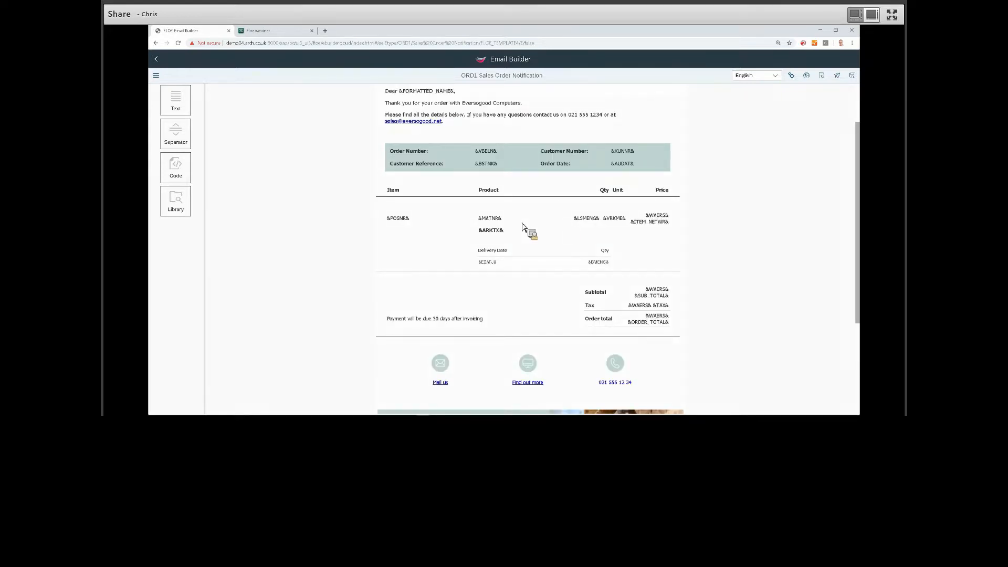
click(496, 234)
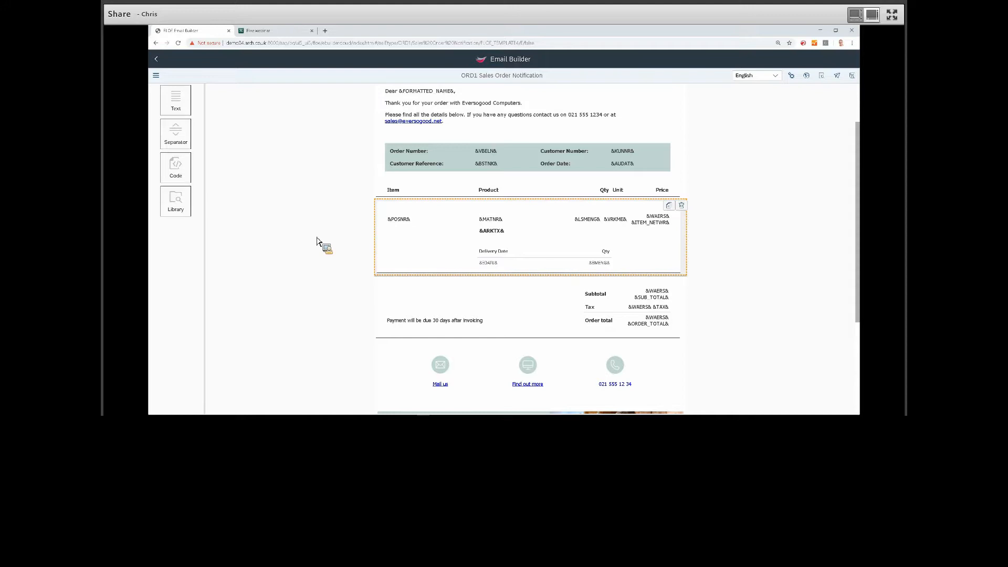
click(326, 251)
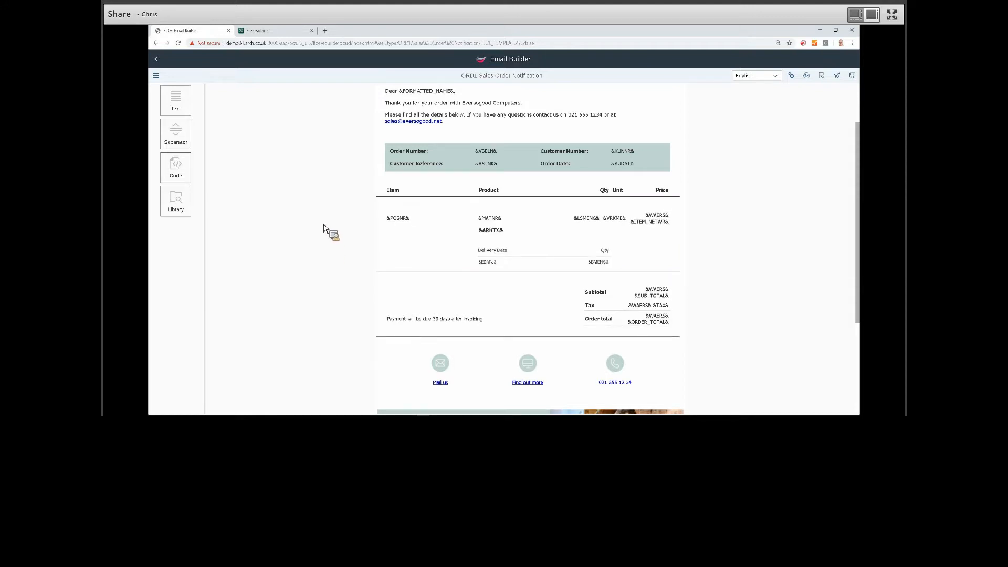
scroll(217, 108, up, 2)
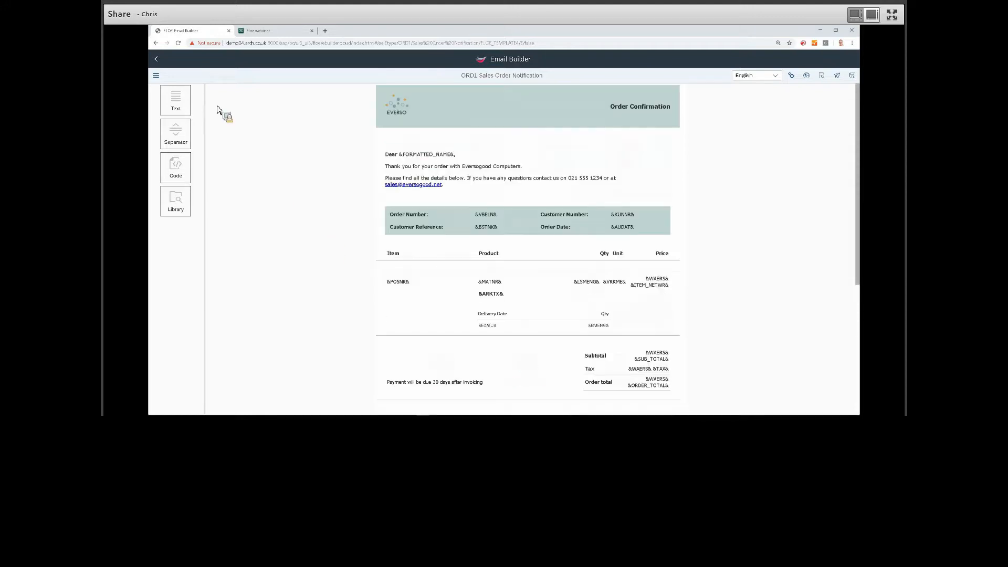
click(162, 62)
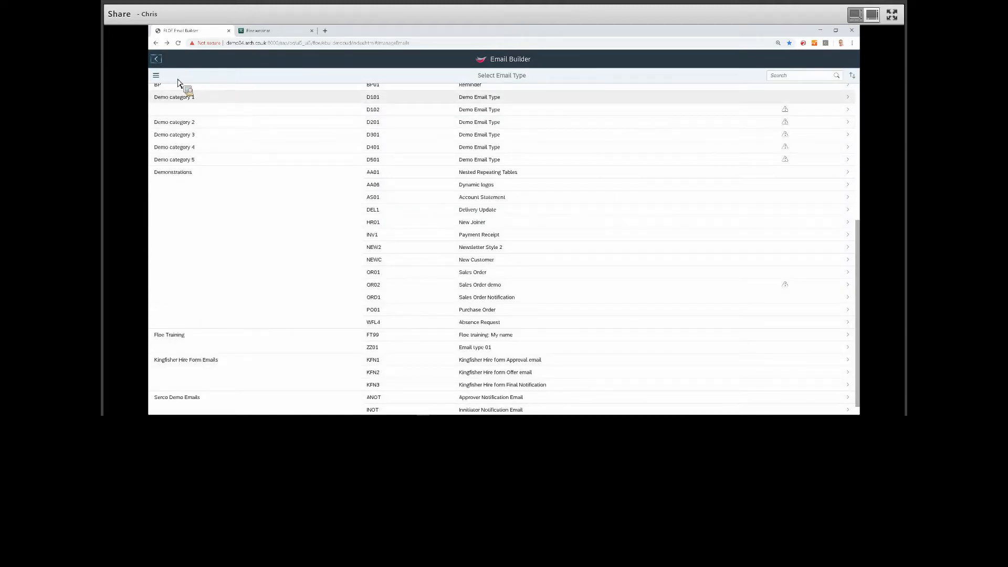
Open the Test Trigger page, choose the Demo Email Type of Demo category 1, and show its preview.
click(157, 77)
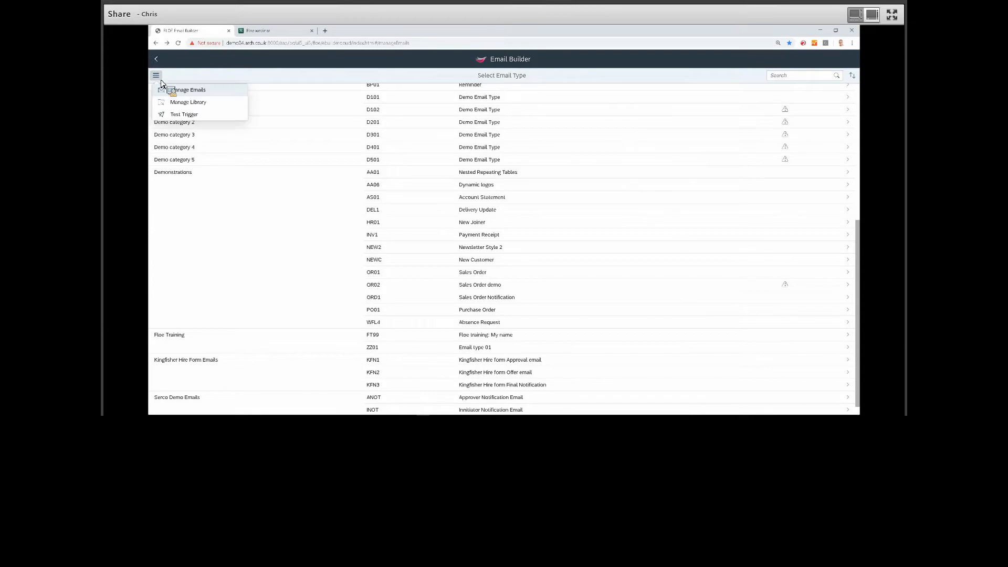
click(207, 116)
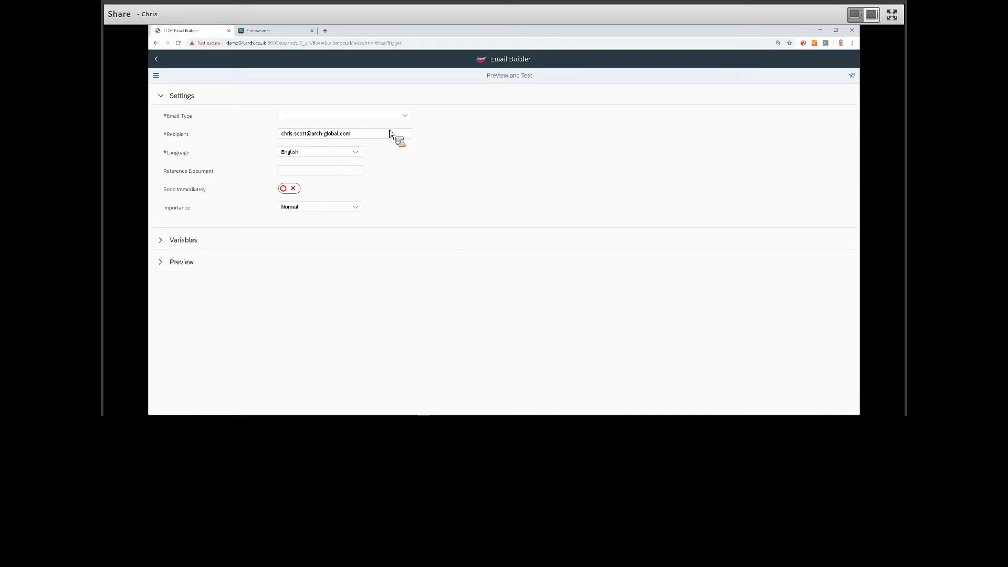
click(405, 116)
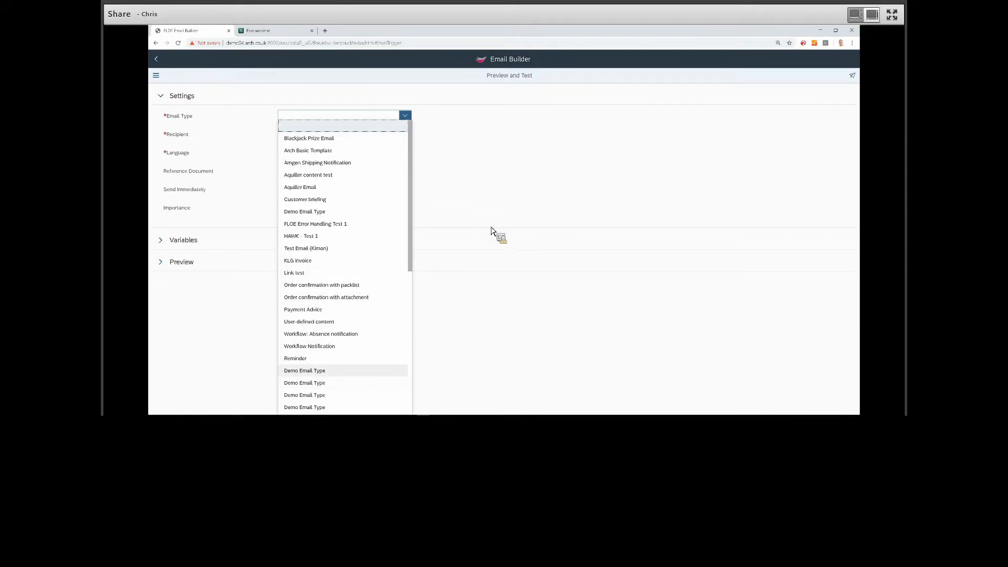
click(335, 370)
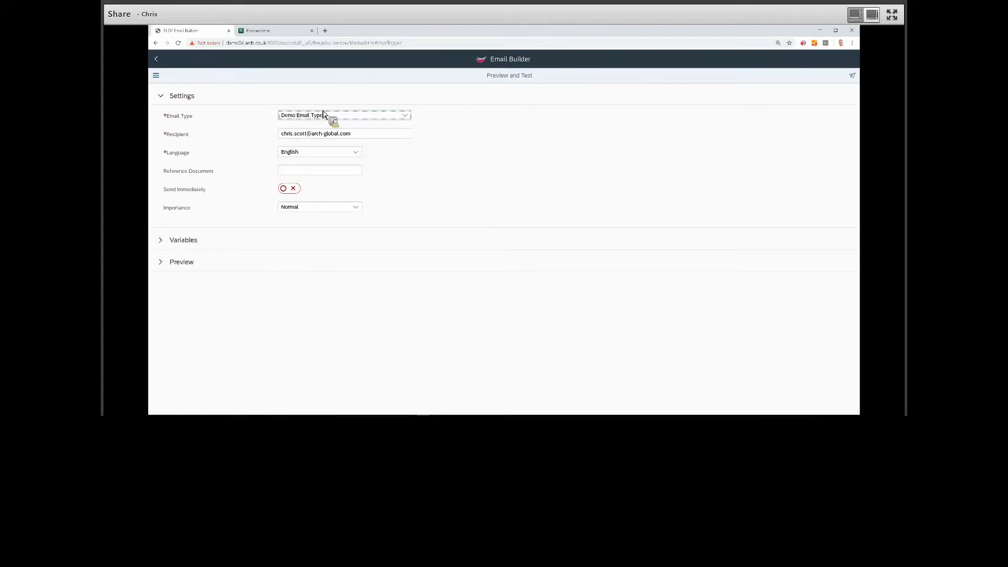
click(165, 265)
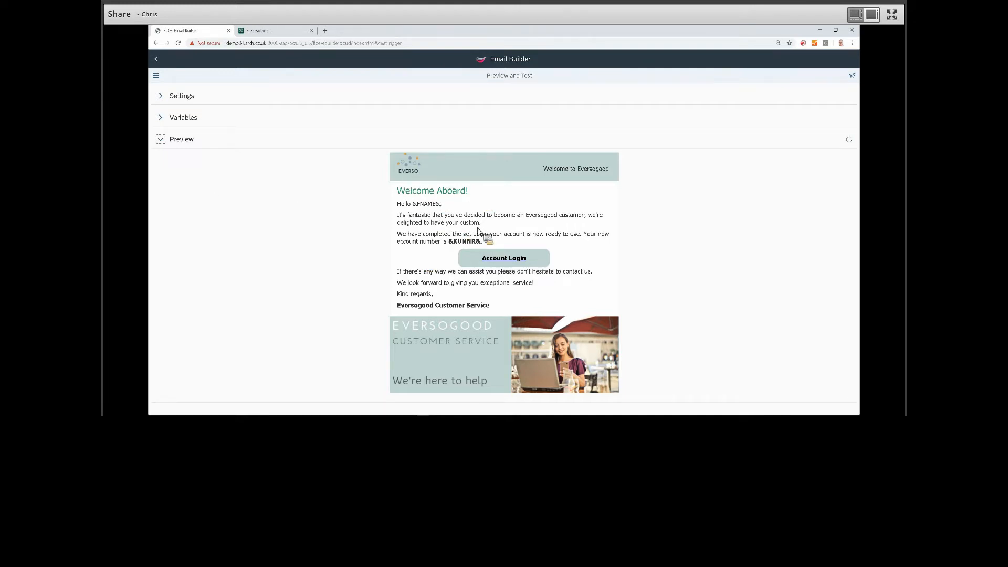
Add two rows to the test variables and fill the first with FNAME and a sample first name.
click(163, 124)
click(165, 126)
click(166, 126)
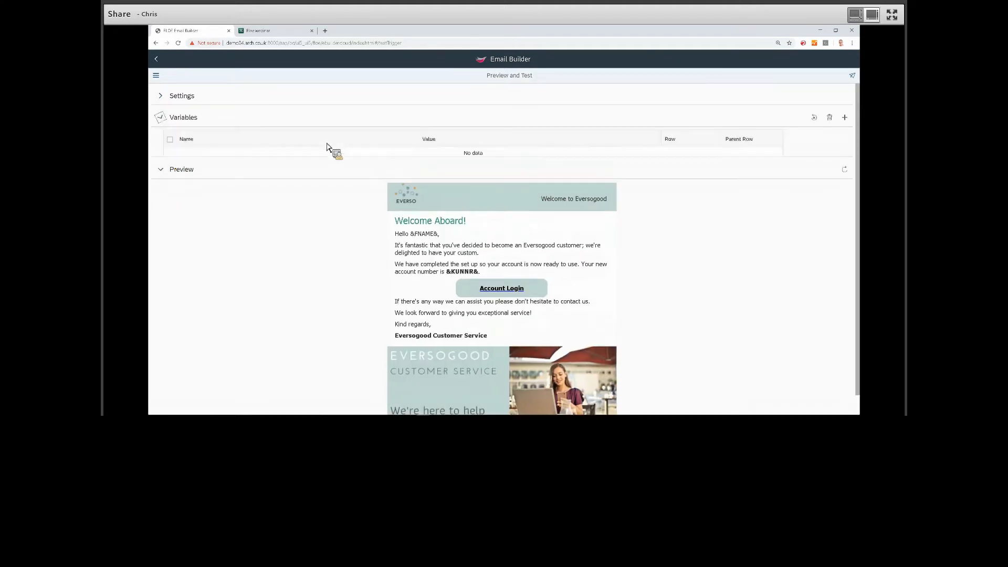
click(843, 125)
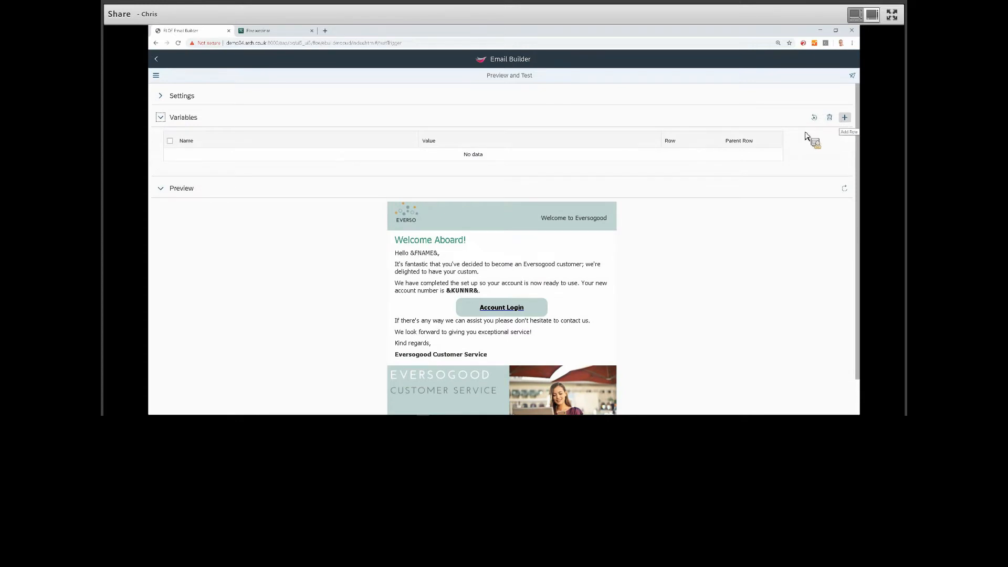
click(217, 156)
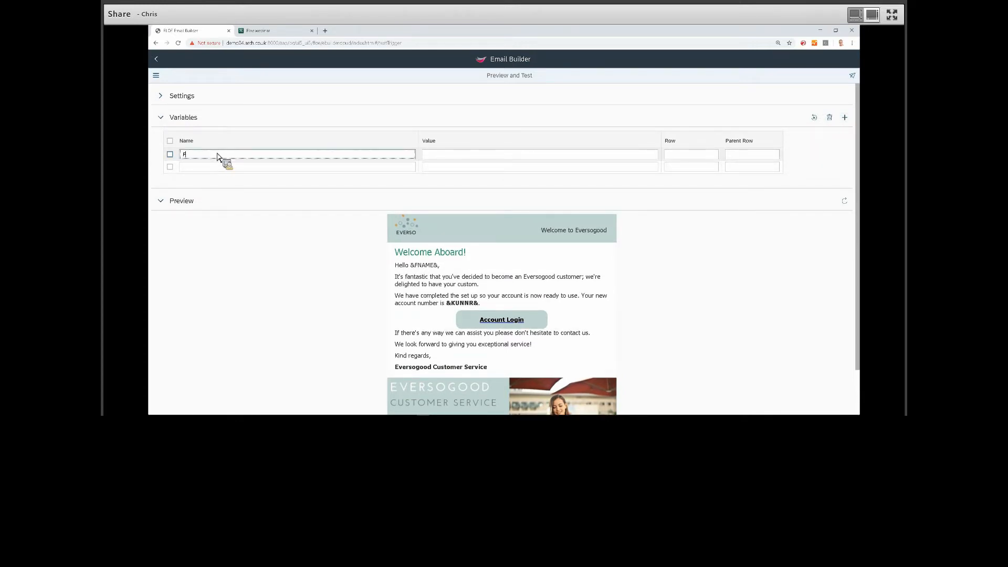
key(Tab)
text(Chris)
Fill the second test variable with KUNNR and a sample account number, then refresh the preview to check both substitutions.
click(200, 168)
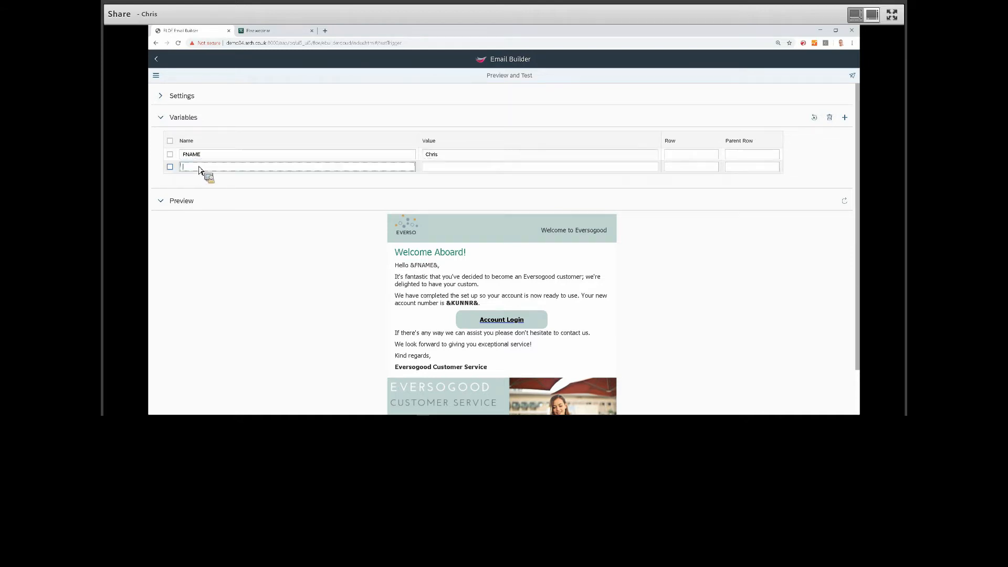
text(KUNNR)
key(Tab)
text(12345)
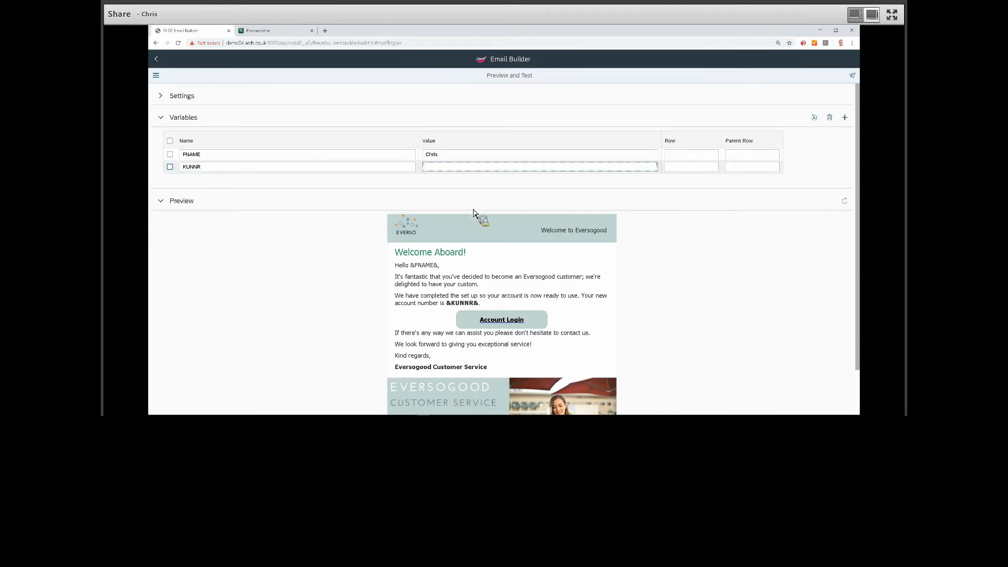
click(844, 200)
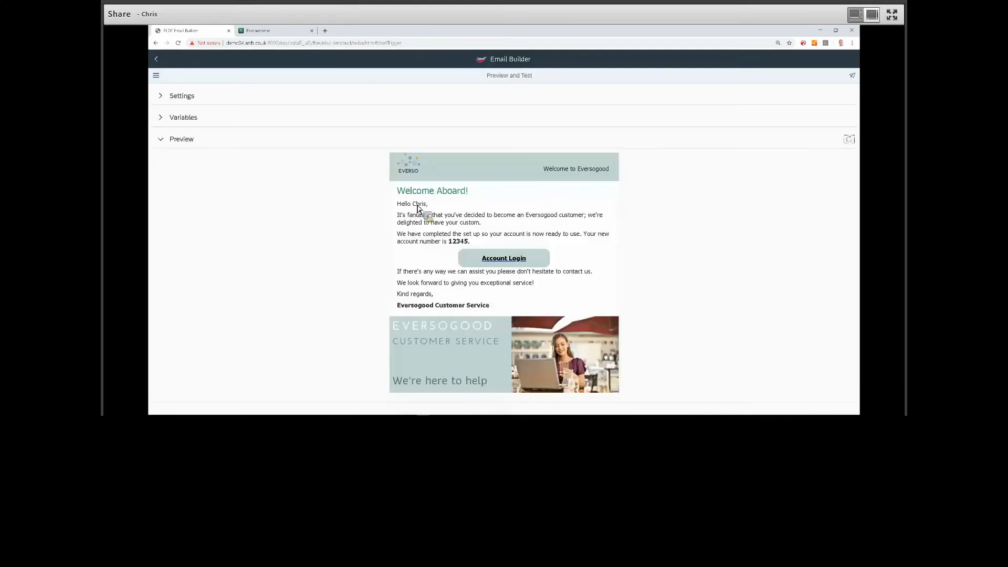
drag(448, 241, 475, 240)
click(645, 282)
Enable immediate sending in the test settings and send the test email to the preset recipient.
click(167, 100)
click(292, 189)
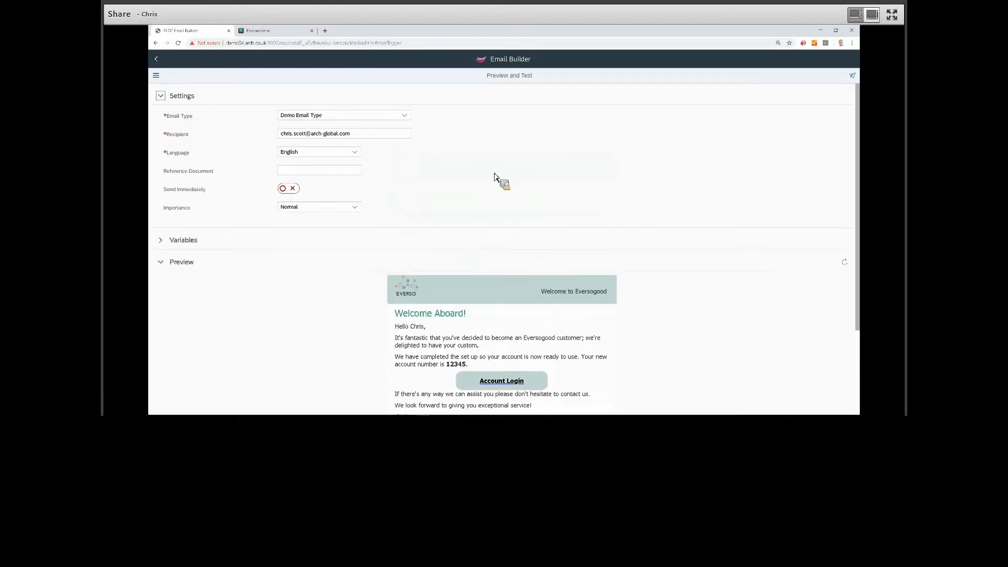
click(853, 77)
Switch to Outlook and open the received Demo Email message from dm4.
click(376, 412)
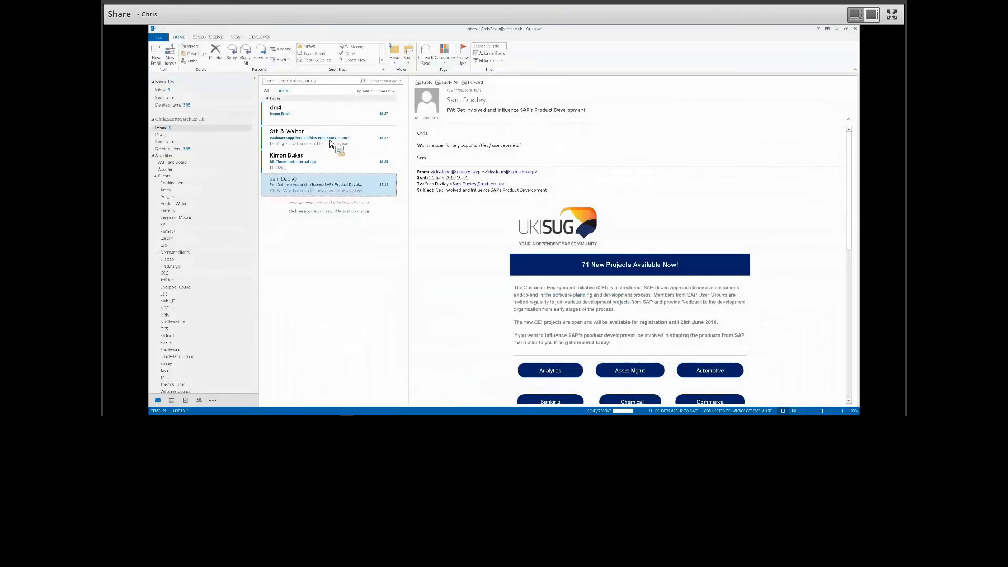
click(335, 124)
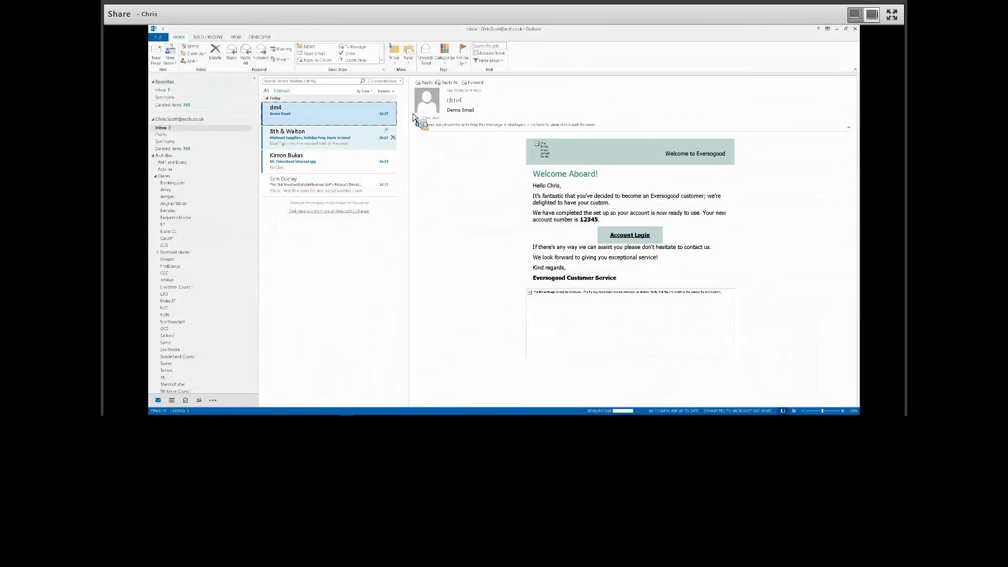